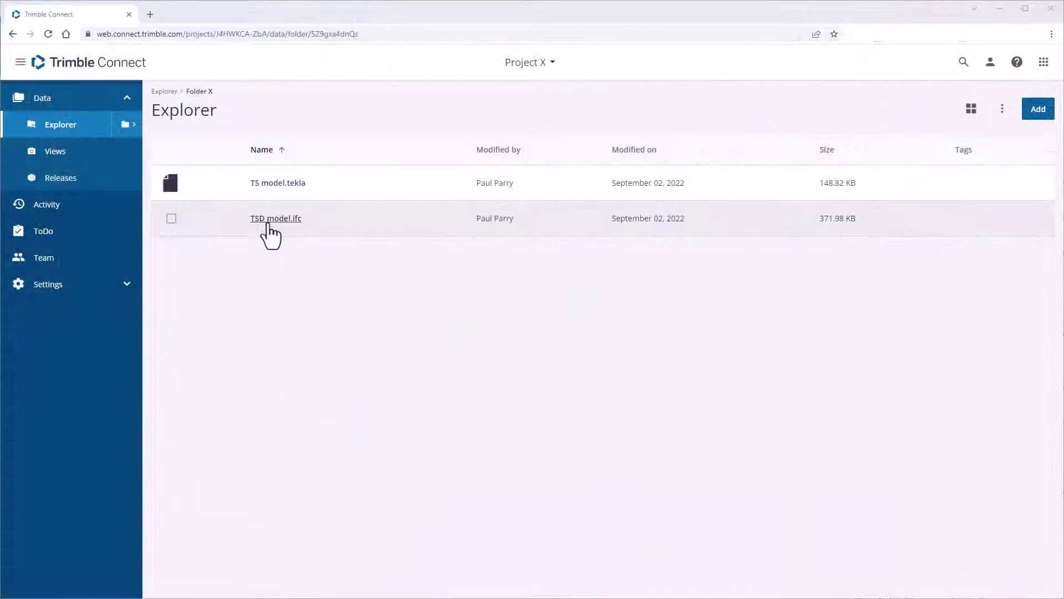
Step: Open TSD model.ifc from Folder X in the 3D viewer and inspect the openings in the floor beams
{"action": "left_click", "coordinate": [269, 225]}
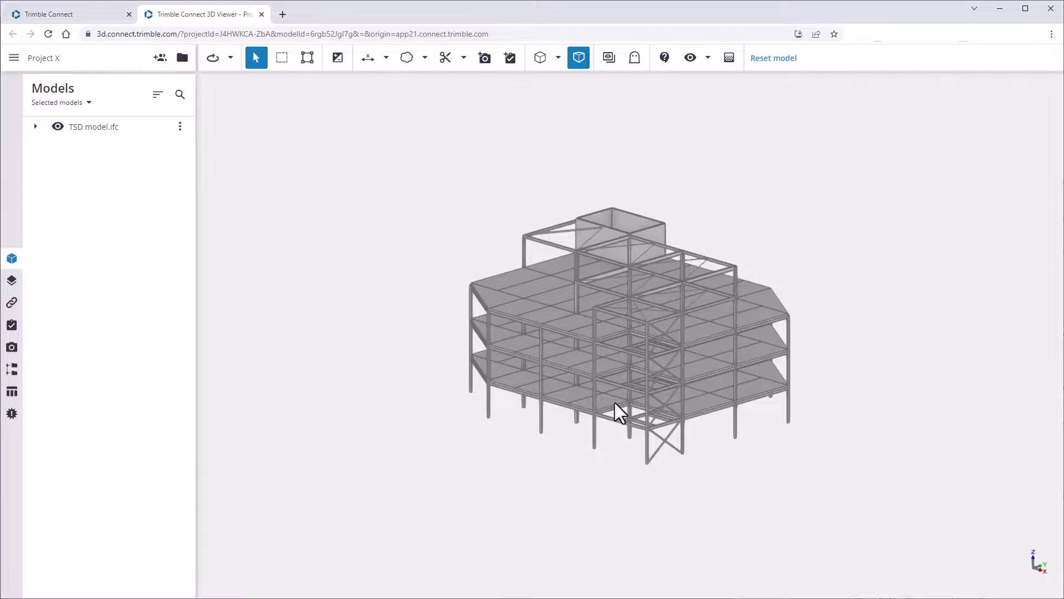
{"action": "scroll", "coordinate": [614, 402], "scroll_direction": "up", "scroll_amount": 10}
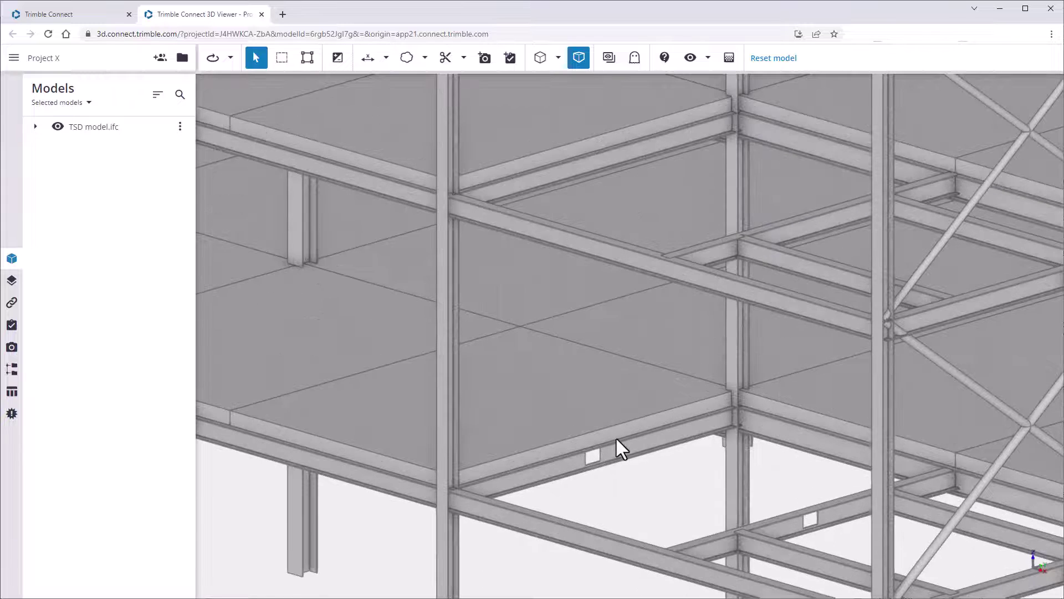
{"action": "middle_click_drag", "start_coordinate": [616, 438], "coordinate": [531, 265]}
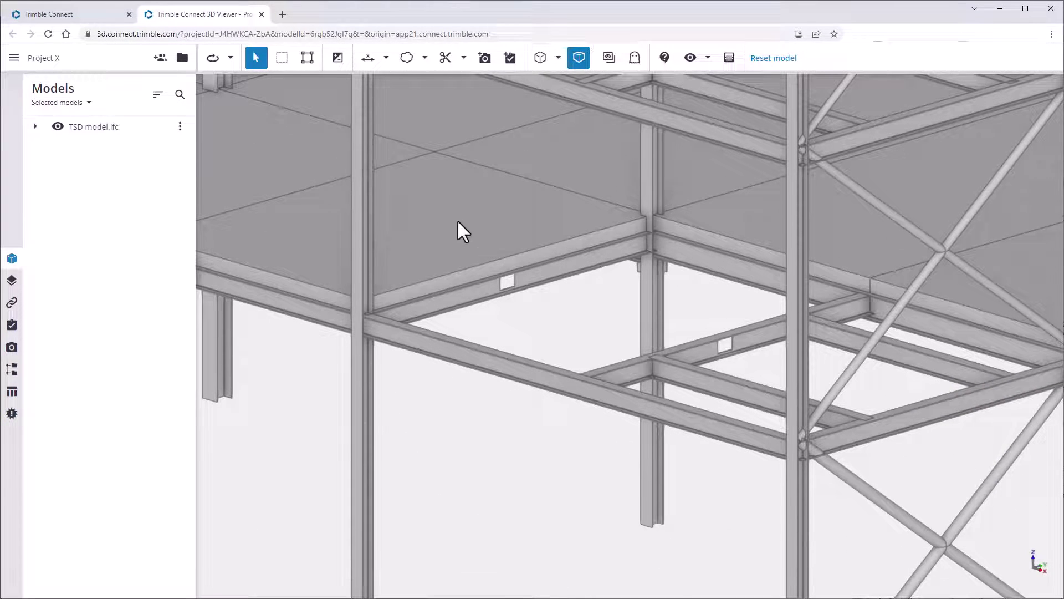
Step: Open TS model.tekla from Folder X in the 3D viewer, inspect the bracing connection, and hide the wall panel behind it
{"action": "left_click", "coordinate": [120, 17]}
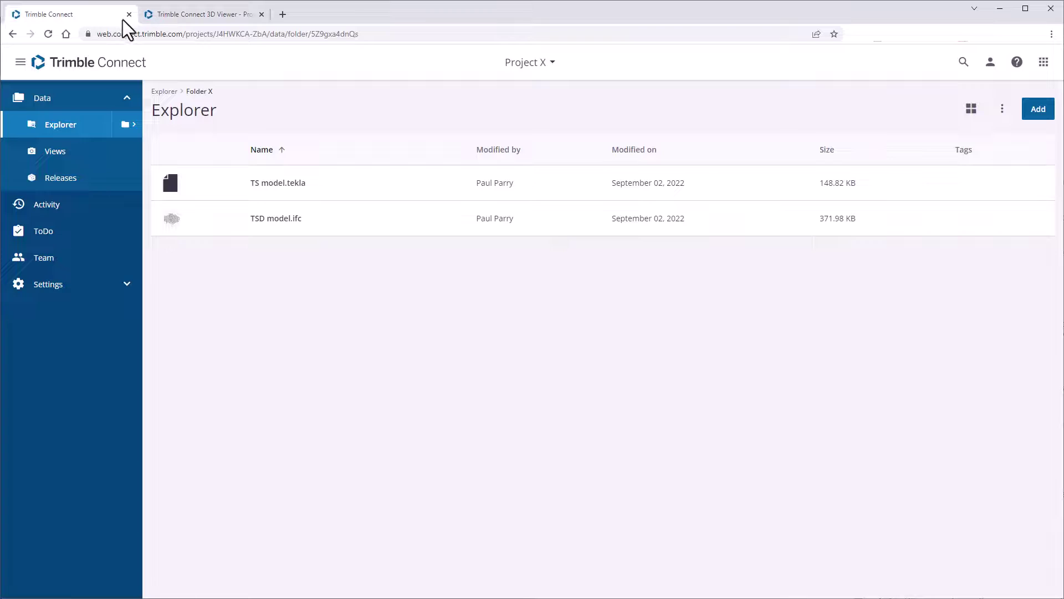
{"action": "left_click", "coordinate": [279, 183]}
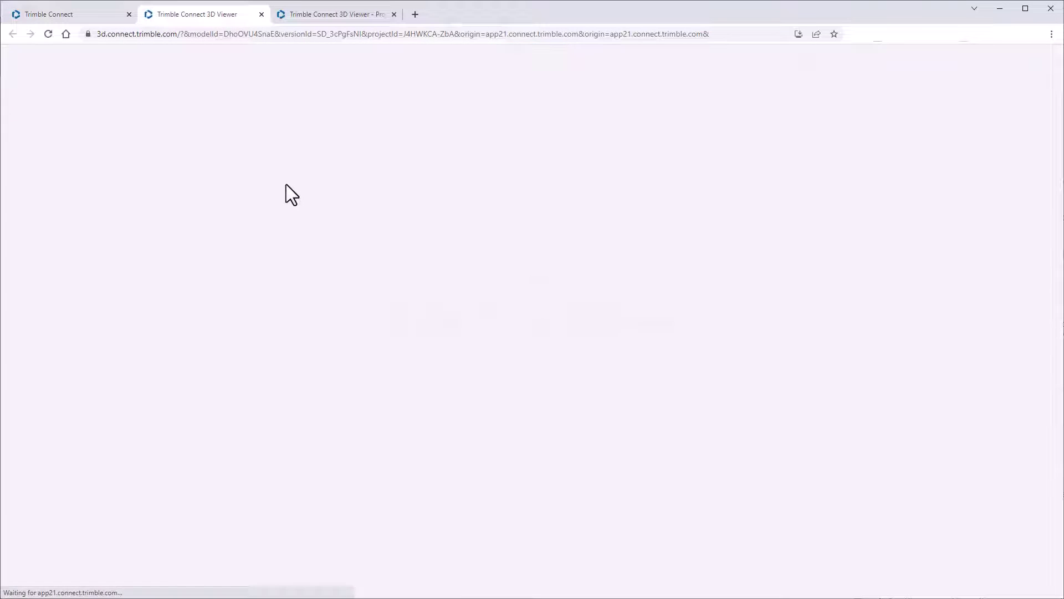
{"action": "scroll", "coordinate": [641, 229], "scroll_direction": "up", "scroll_amount": 10}
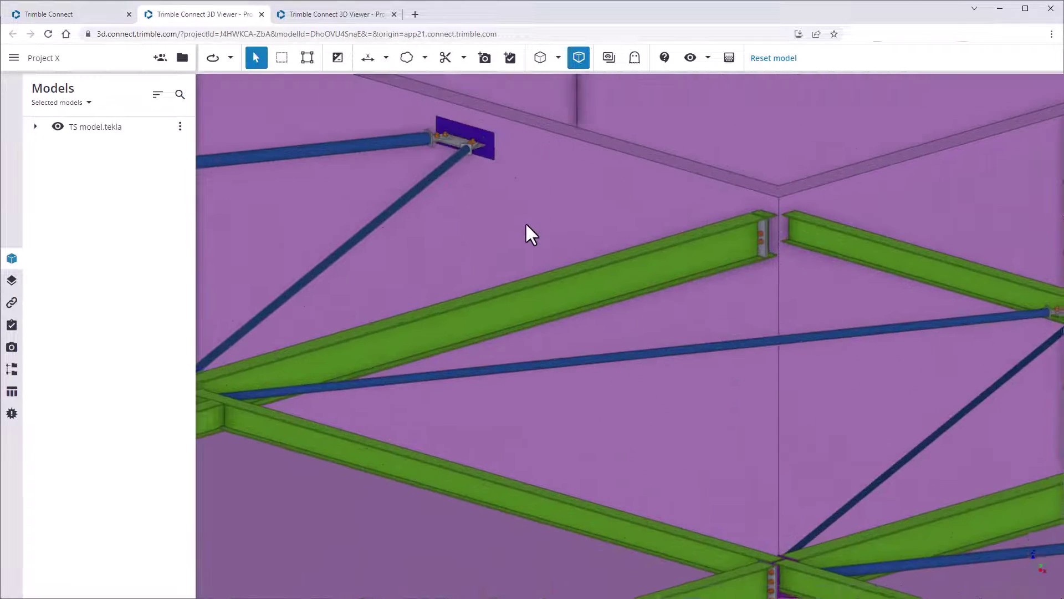
{"action": "middle_click_drag", "start_coordinate": [525, 221], "coordinate": [568, 361]}
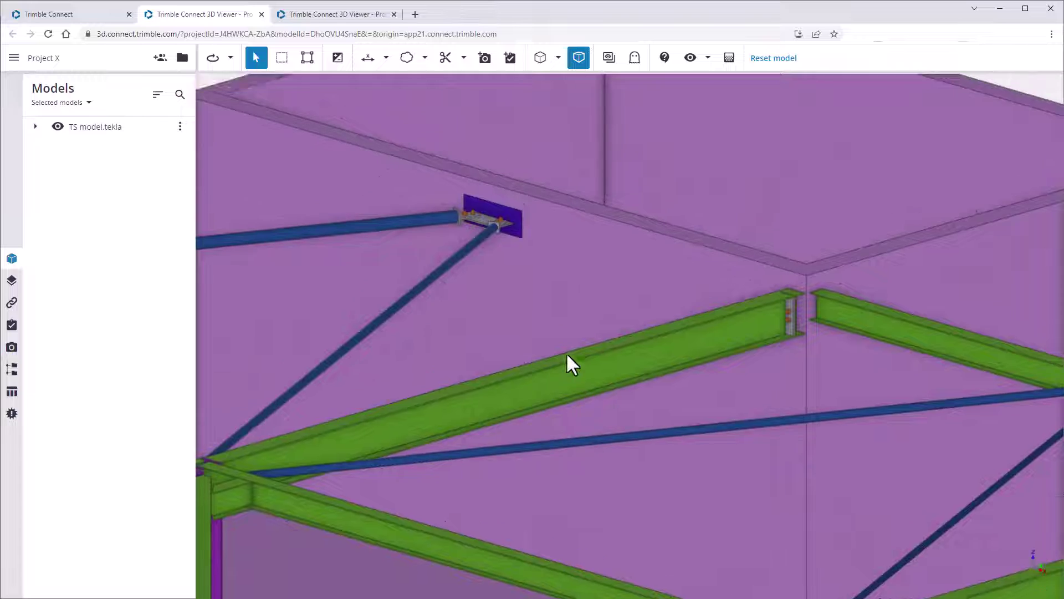
{"action": "scroll", "coordinate": [568, 361], "scroll_direction": "up", "scroll_amount": 3}
{"action": "left_click", "coordinate": [555, 285]}
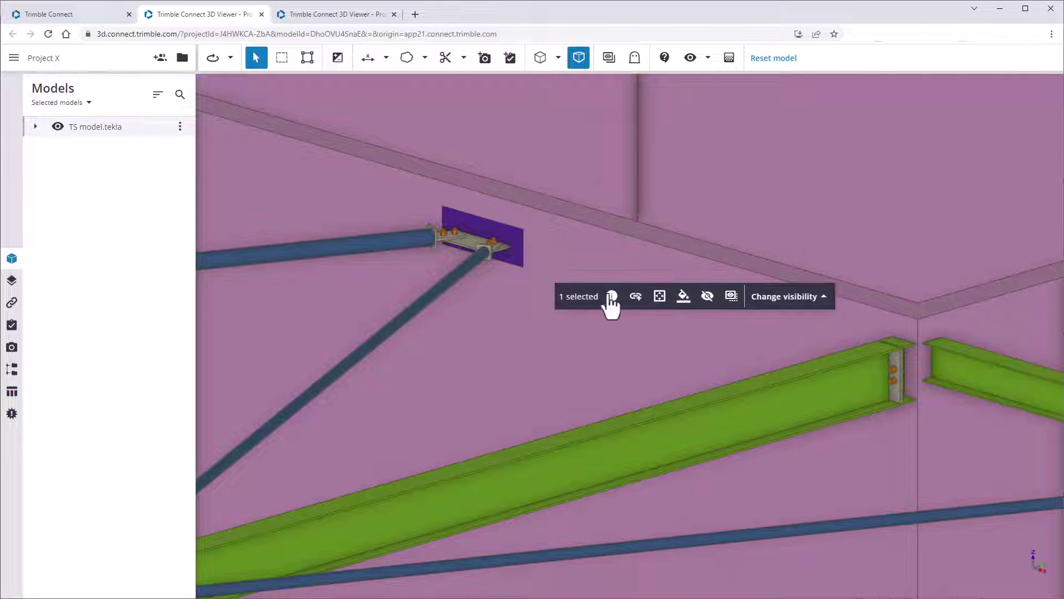
{"action": "left_click", "coordinate": [707, 298]}
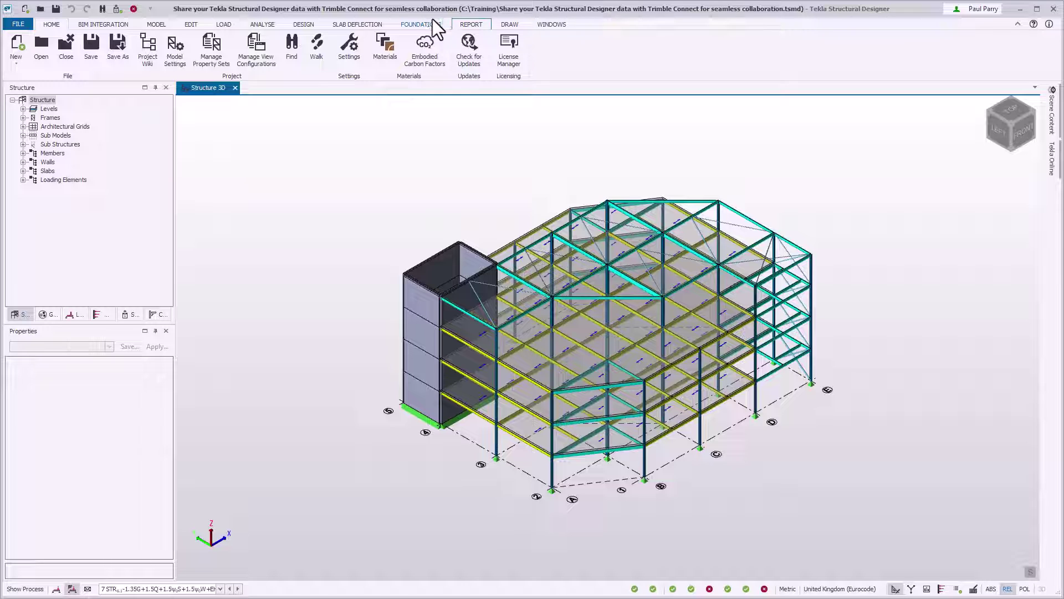
Step: In Tekla Structural Designer, link the model to Project X in Trimble Connect and expand the project's folders
{"action": "left_click", "coordinate": [132, 25]}
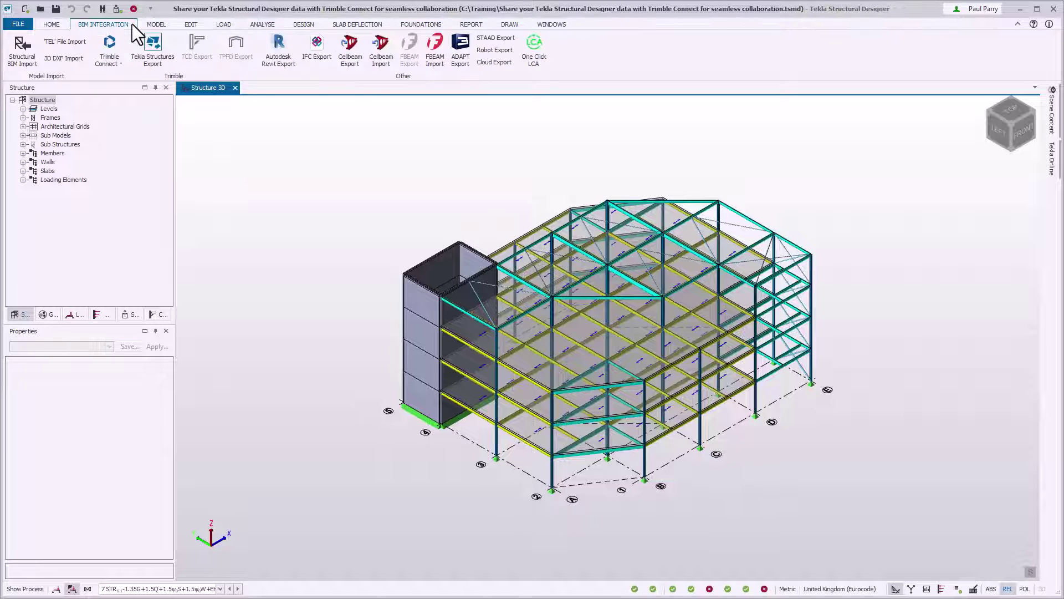
{"action": "left_click", "coordinate": [121, 65]}
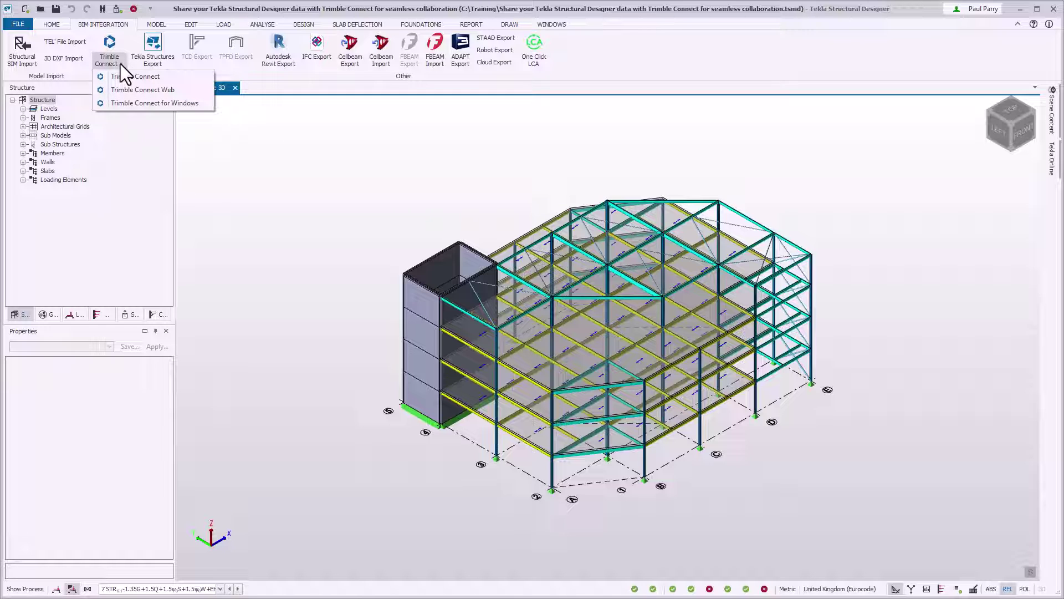
{"action": "left_click", "coordinate": [198, 78]}
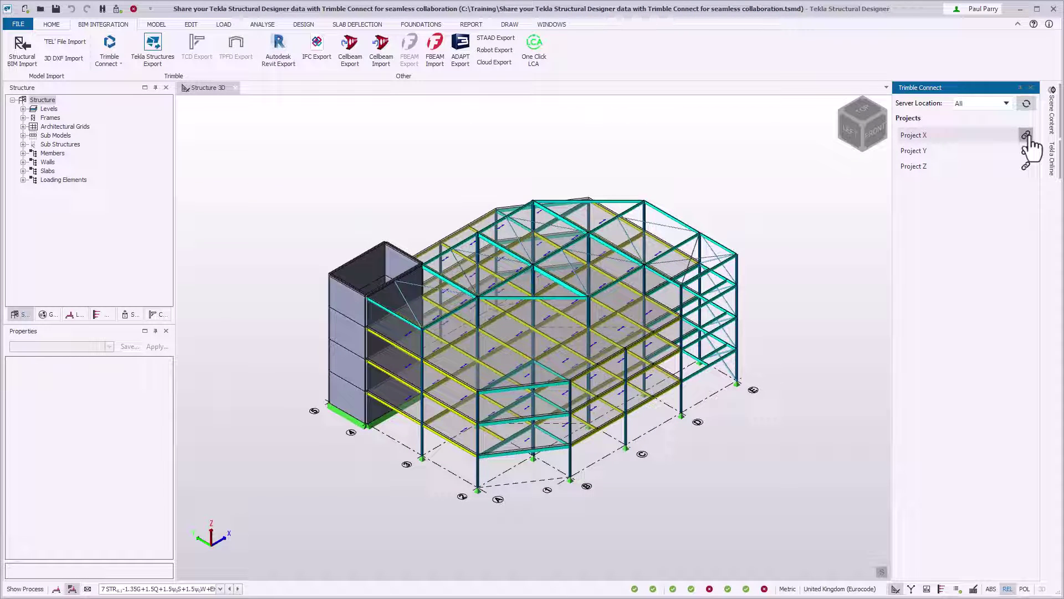
{"action": "left_click", "coordinate": [1028, 136]}
{"action": "left_click", "coordinate": [902, 133]}
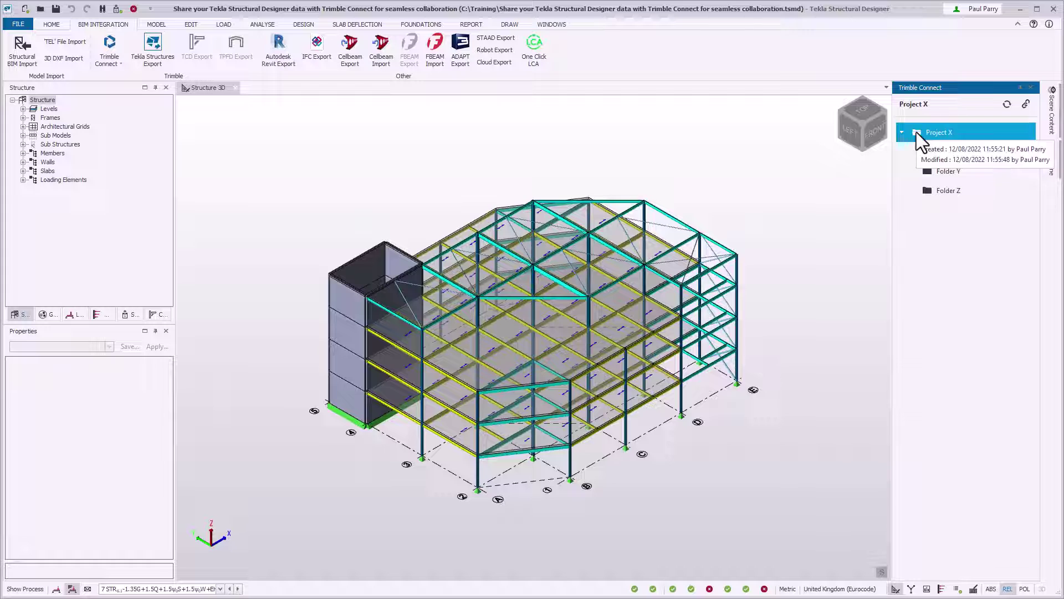
Step: Unlink the model from Project X, link it to Project X again, and expand the project's folders
{"action": "right_click", "coordinate": [917, 133]}
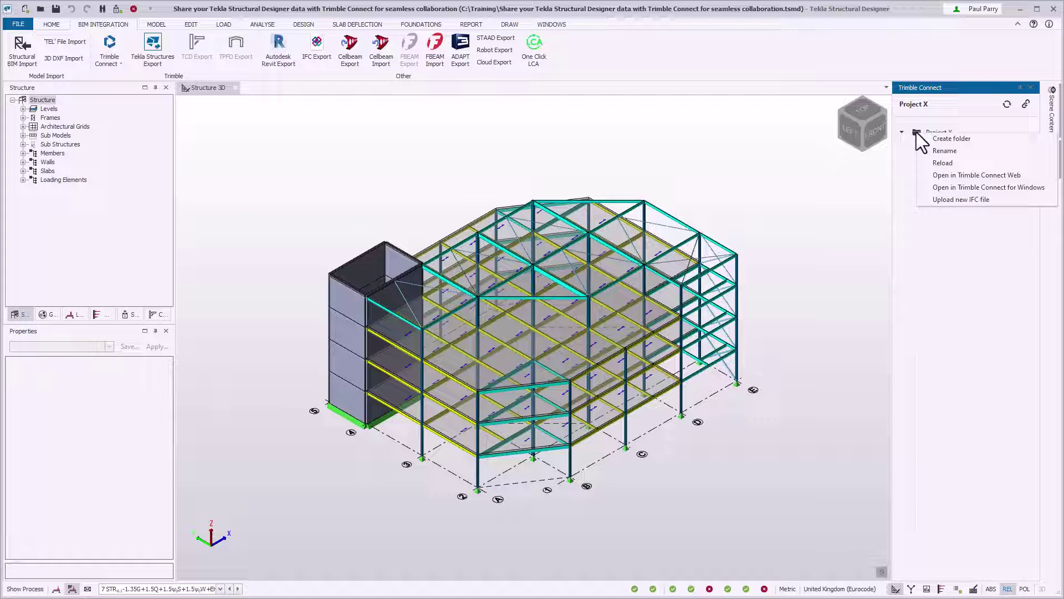
{"action": "left_click", "coordinate": [917, 133]}
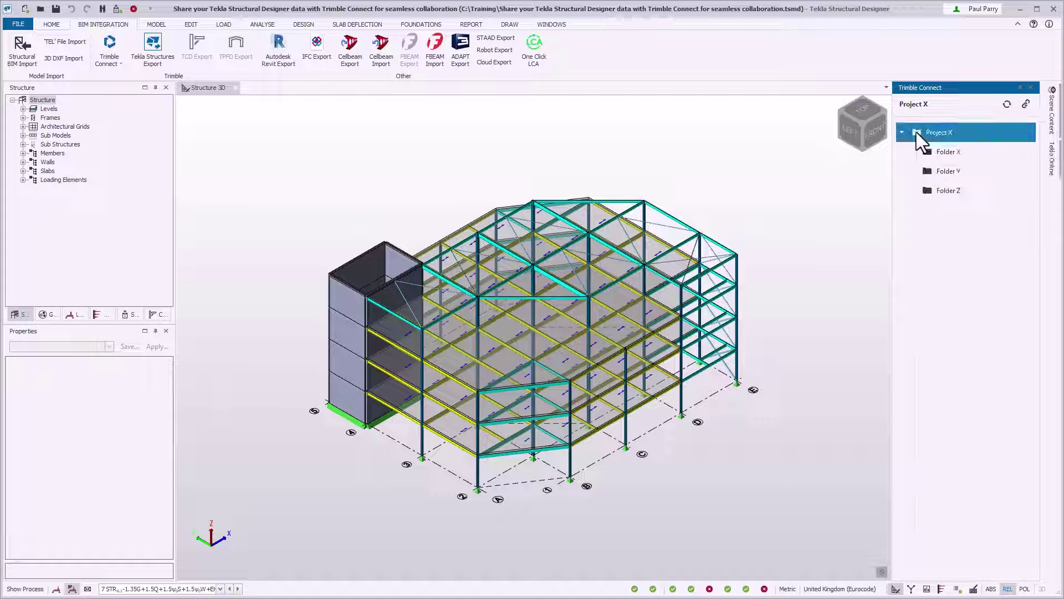
{"action": "left_click", "coordinate": [1026, 104]}
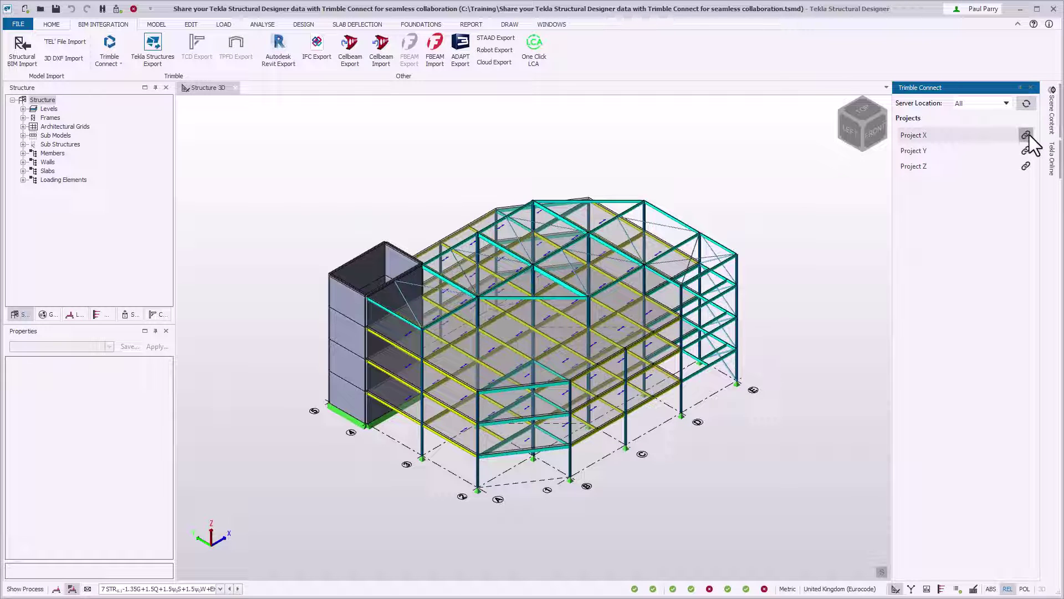
{"action": "left_click", "coordinate": [1026, 135]}
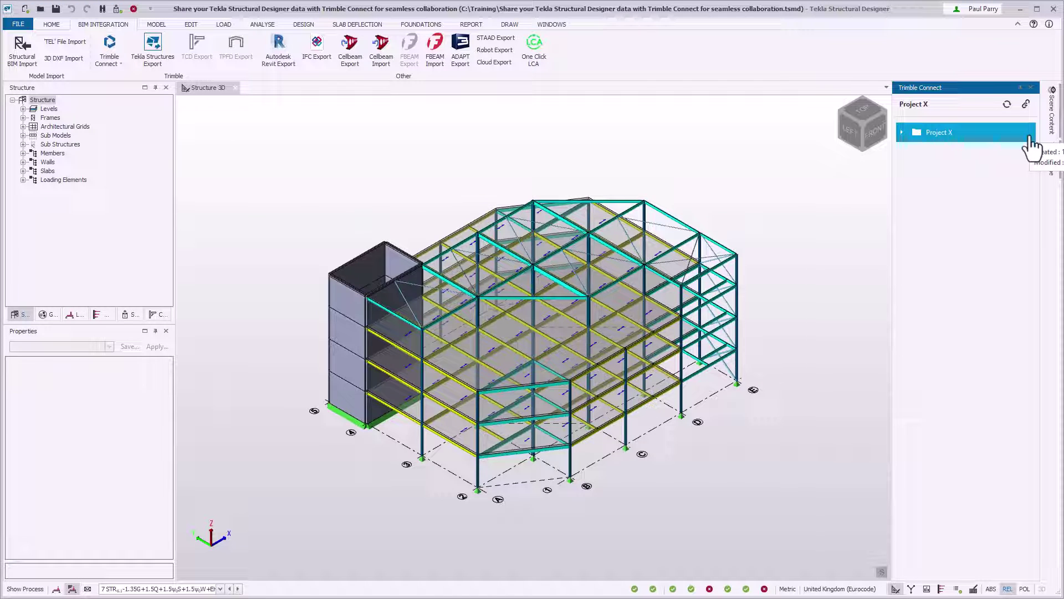
{"action": "left_click", "coordinate": [902, 133]}
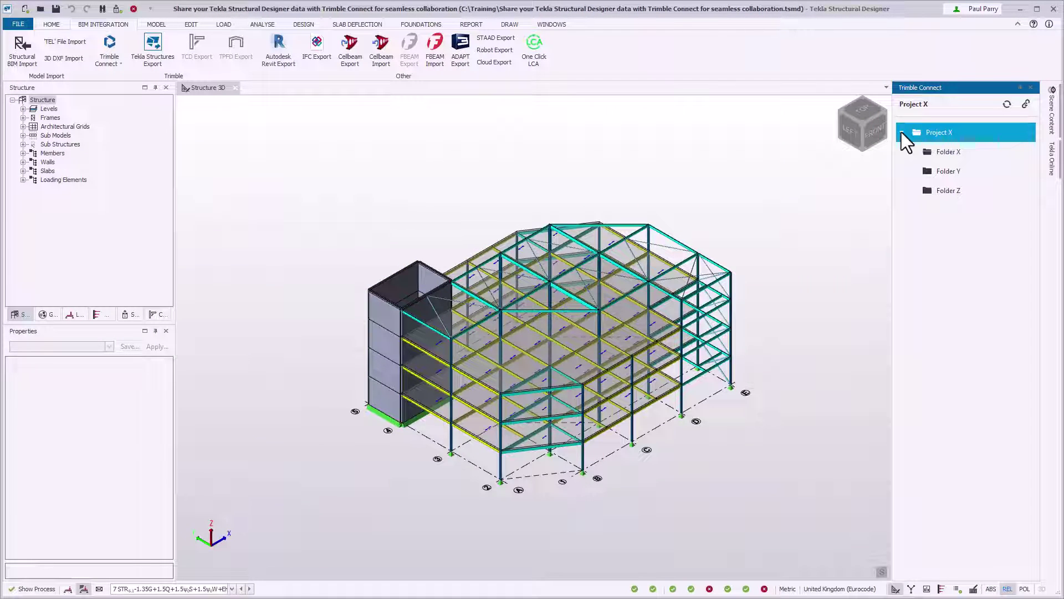
Step: Upload the model to Folder X as a new IFC file with the default relocation, filter and format settings, and save the model
{"action": "right_click", "coordinate": [927, 152]}
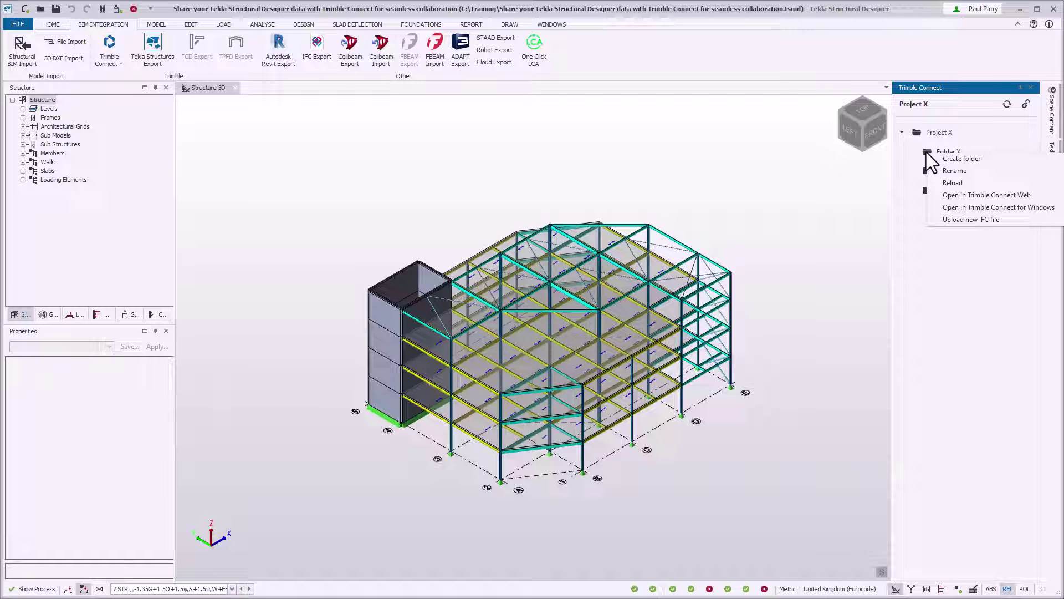
{"action": "left_click", "coordinate": [1014, 219]}
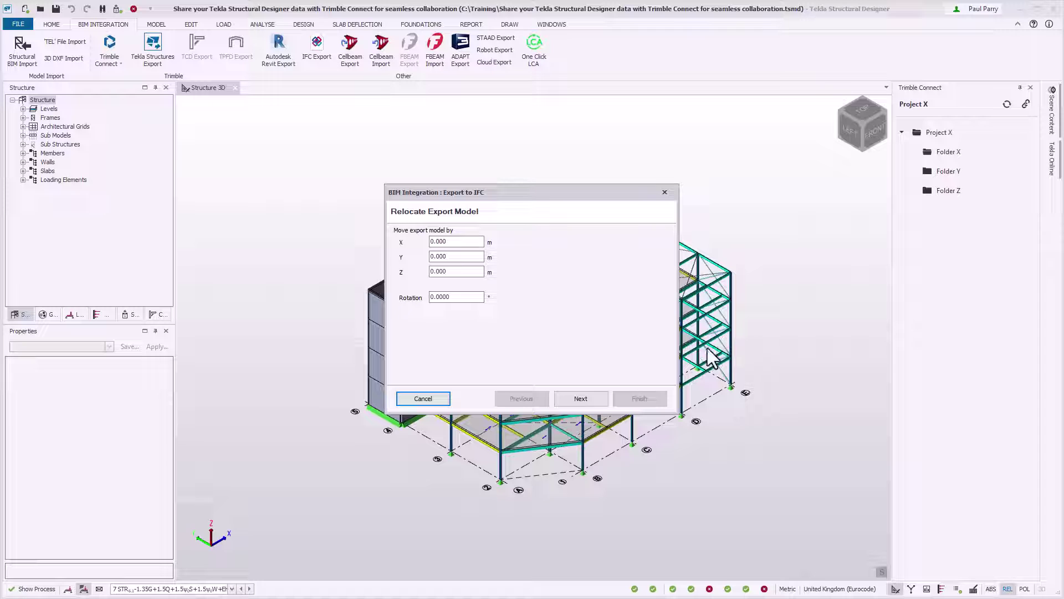
{"action": "left_click", "coordinate": [597, 394]}
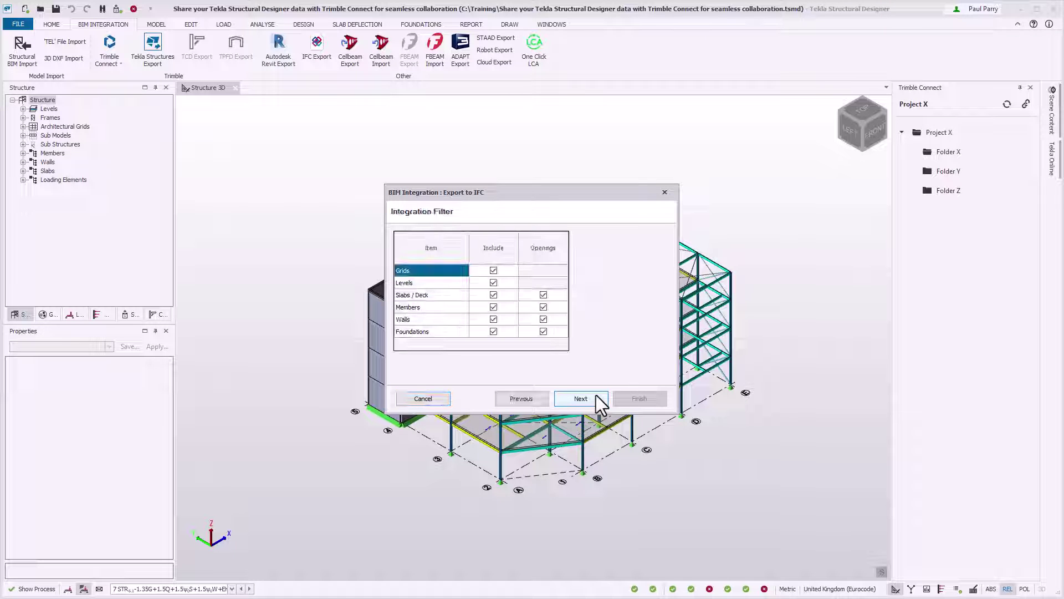
{"action": "left_click", "coordinate": [597, 394]}
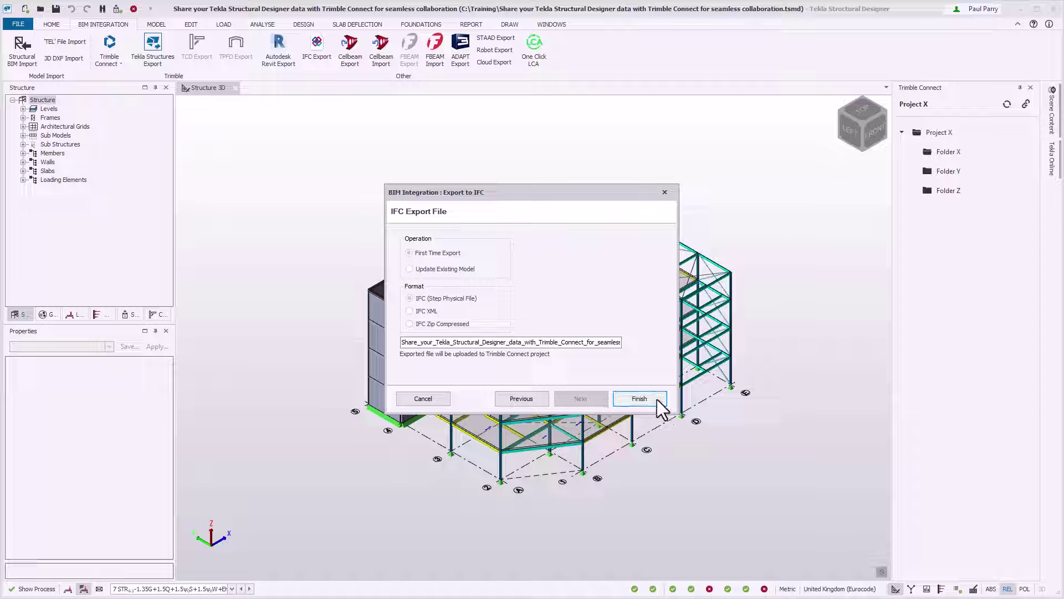
{"action": "left_click", "coordinate": [639, 399]}
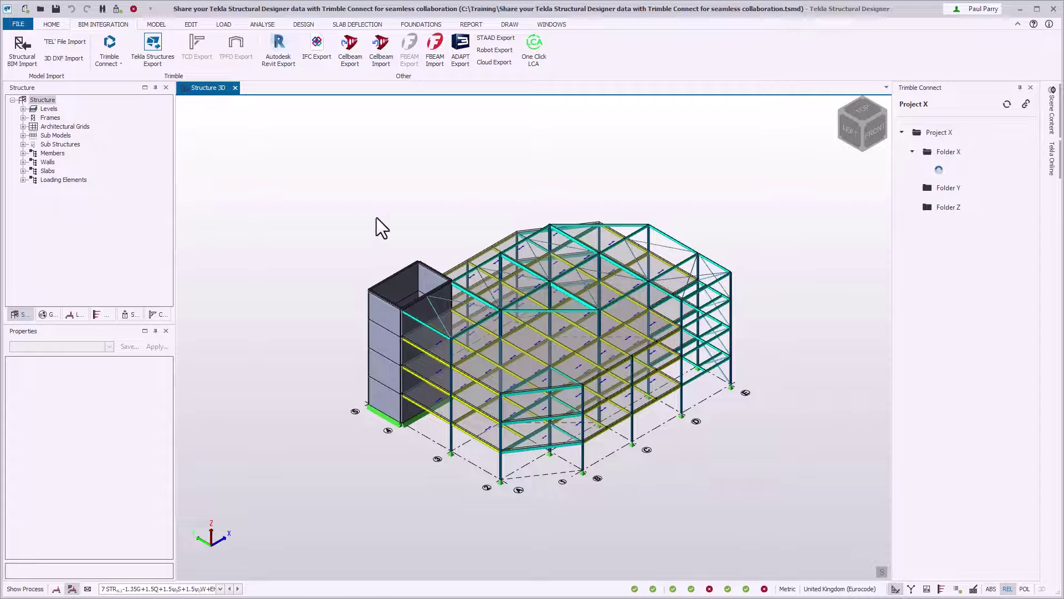
{"action": "left_click", "coordinate": [56, 9]}
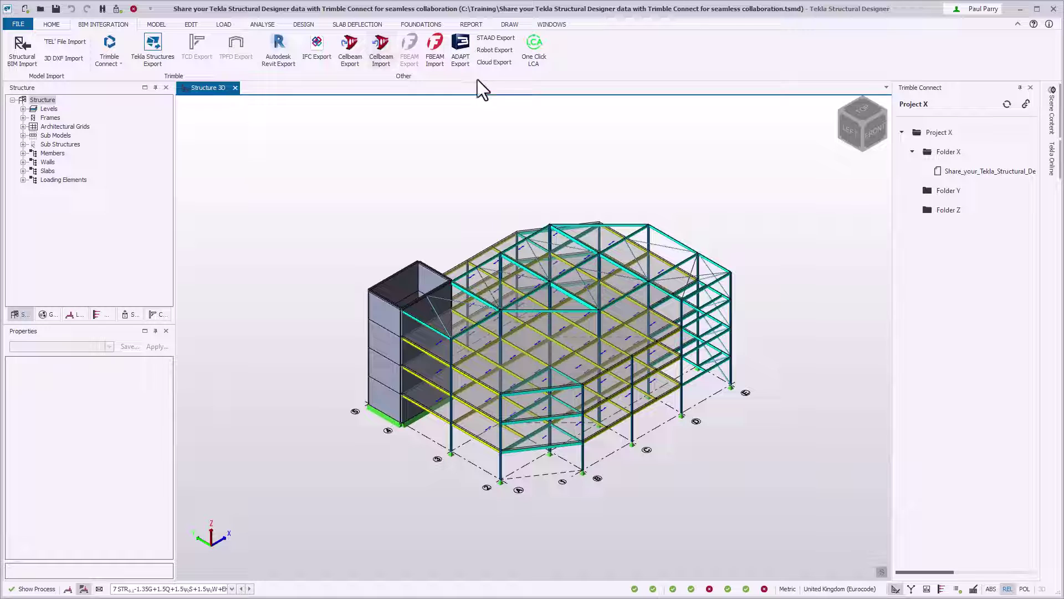
{"action": "left_click", "coordinate": [937, 171]}
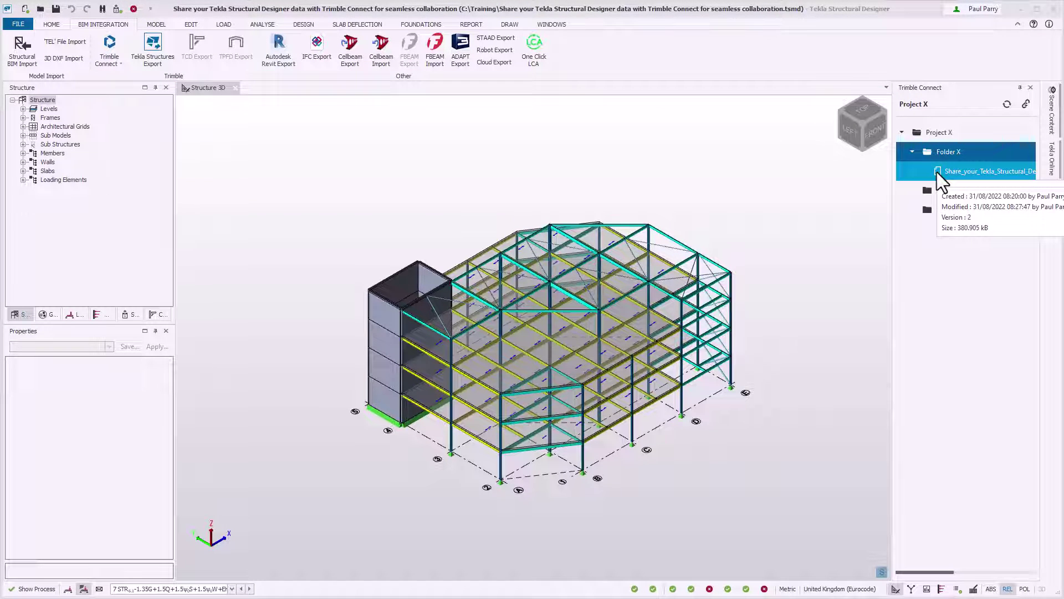
{"action": "right_click", "coordinate": [938, 173]}
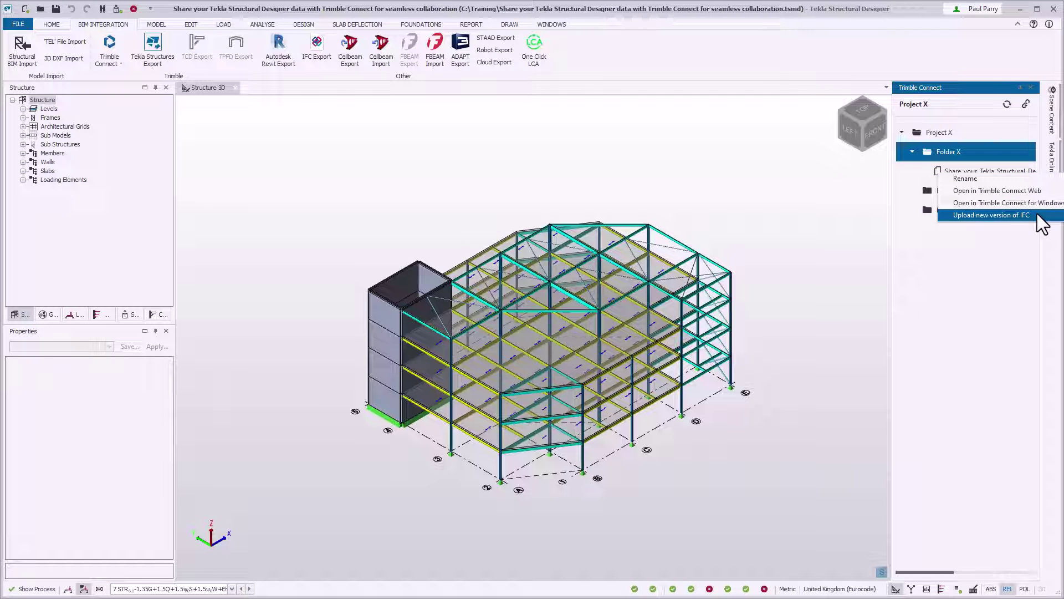
{"action": "left_click", "coordinate": [960, 242]}
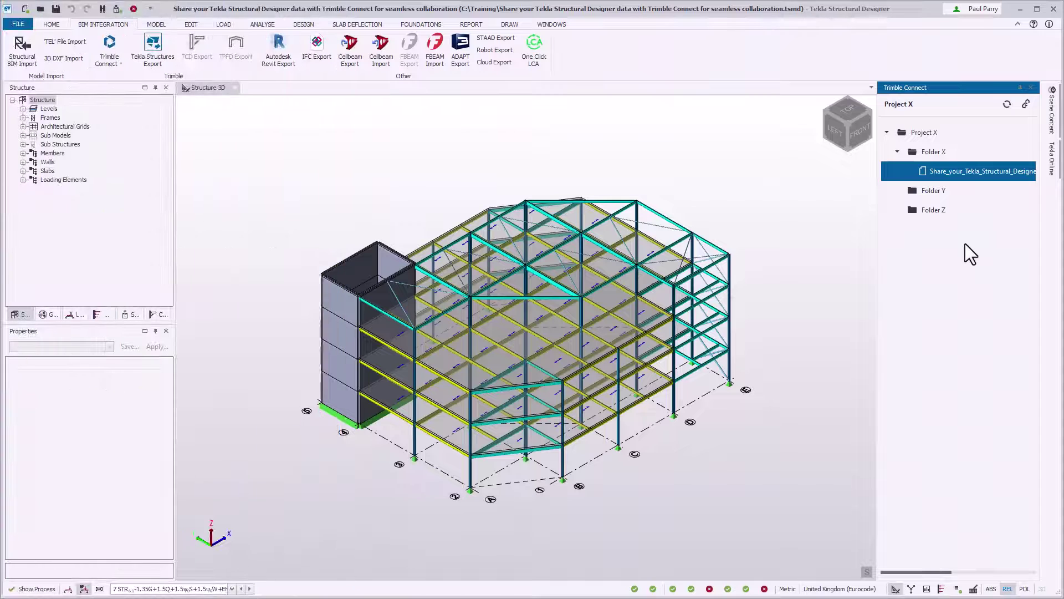
Step: Open the uploaded IFC file from Folder X in Trimble Connect Web
{"action": "right_click", "coordinate": [917, 171]}
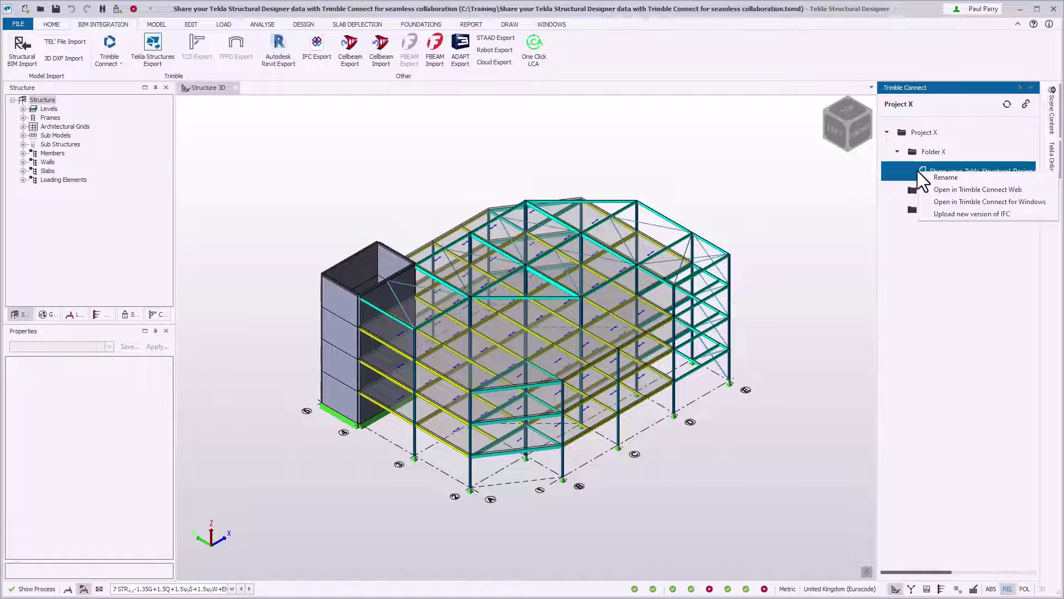
{"action": "left_click", "coordinate": [1042, 190]}
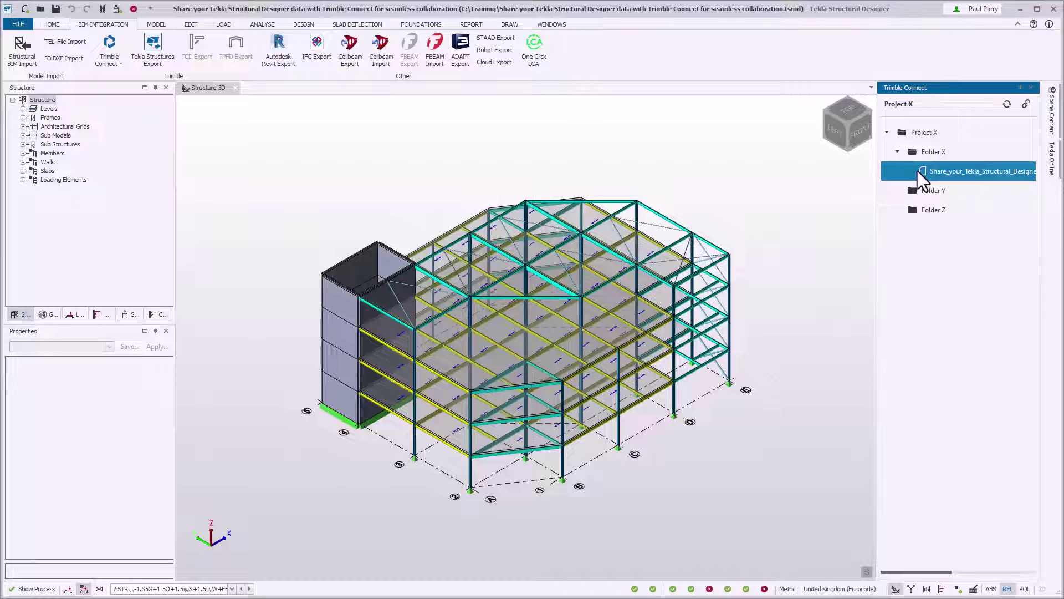
Step: Open the uploaded IFC file in Trimble Connect for Windows and make the model visible in the 3D view
{"action": "right_click", "coordinate": [918, 171]}
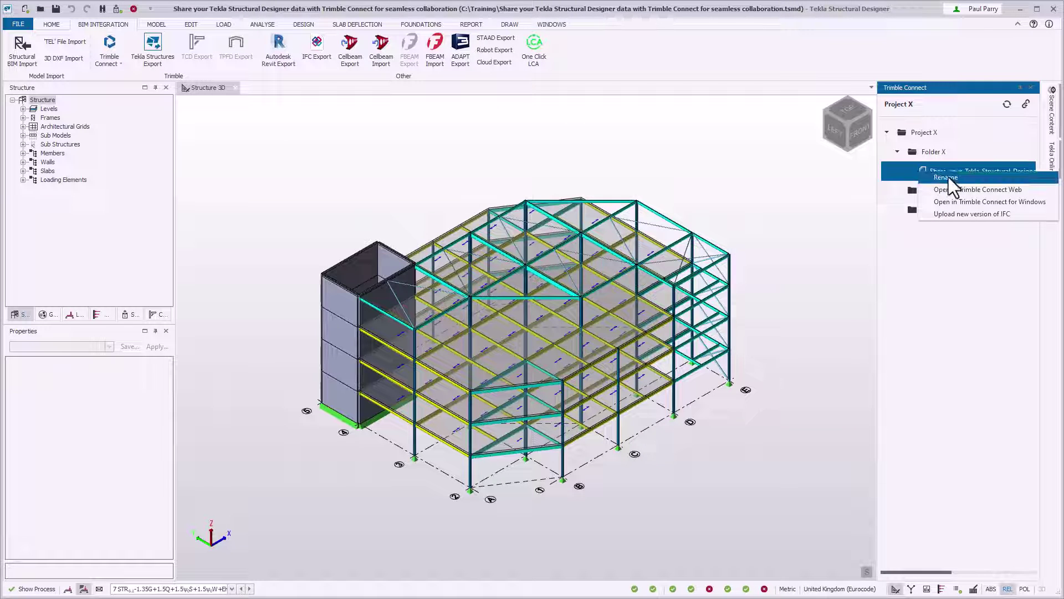
{"action": "left_click", "coordinate": [1052, 202]}
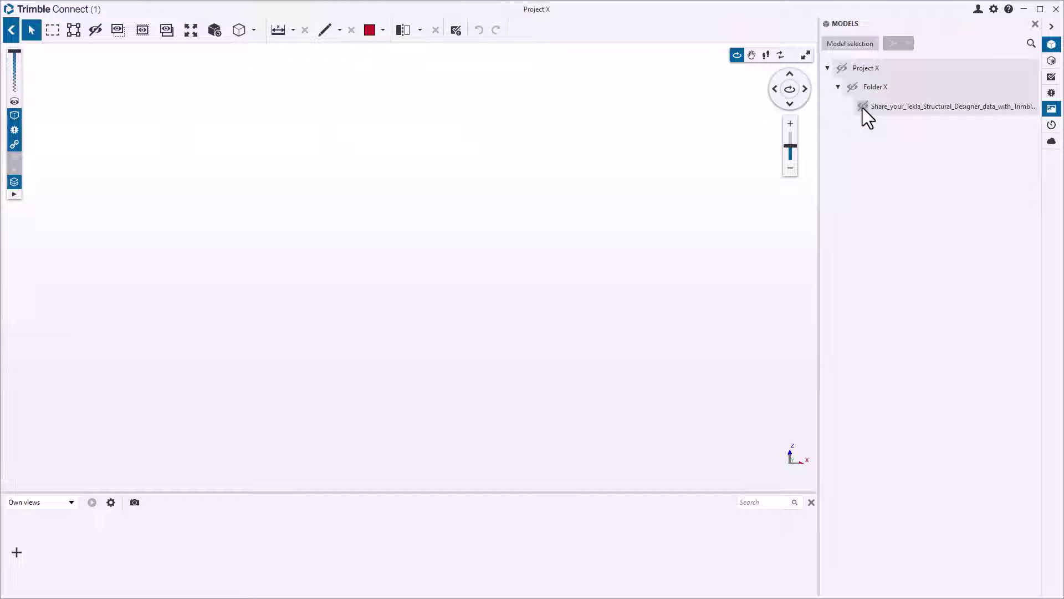
{"action": "left_click", "coordinate": [864, 107]}
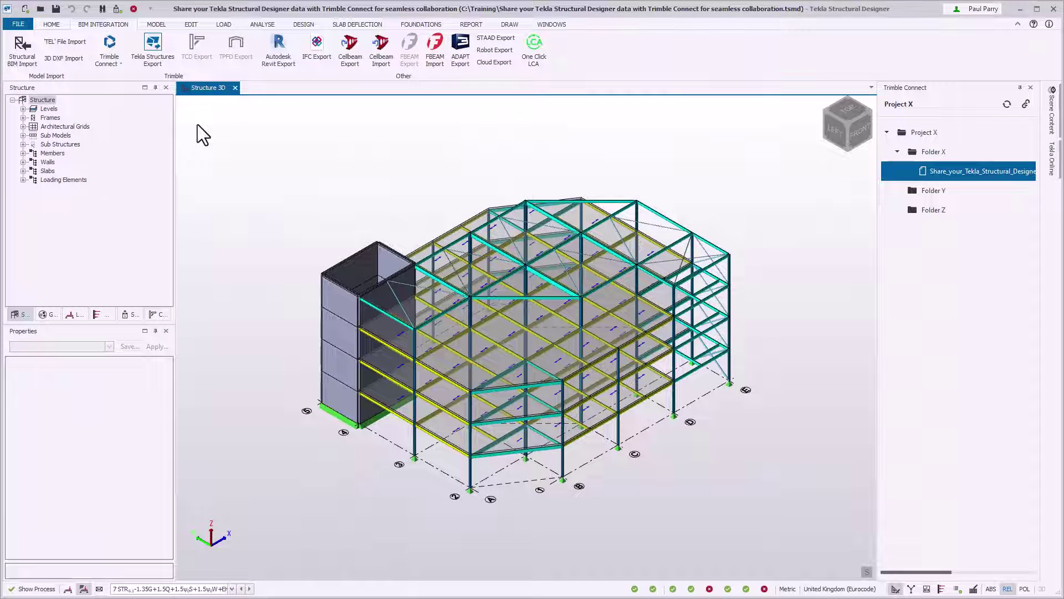
Step: Open the 2D view of level St. 3.1 (Pent House) and start a general arrangement drawing of it
{"action": "left_click", "coordinate": [23, 108]}
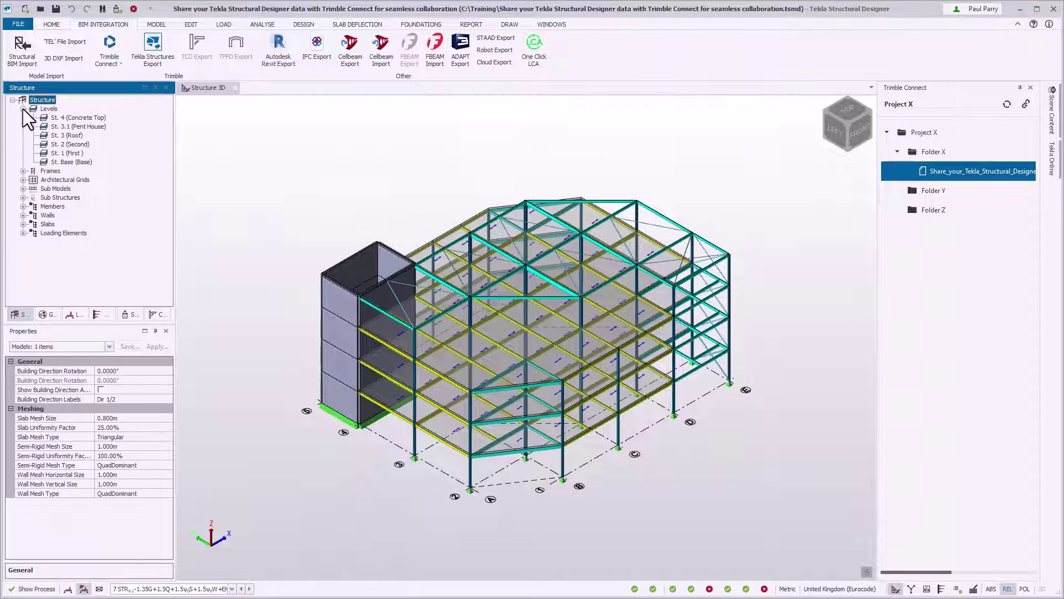
{"action": "double_click", "coordinate": [97, 128]}
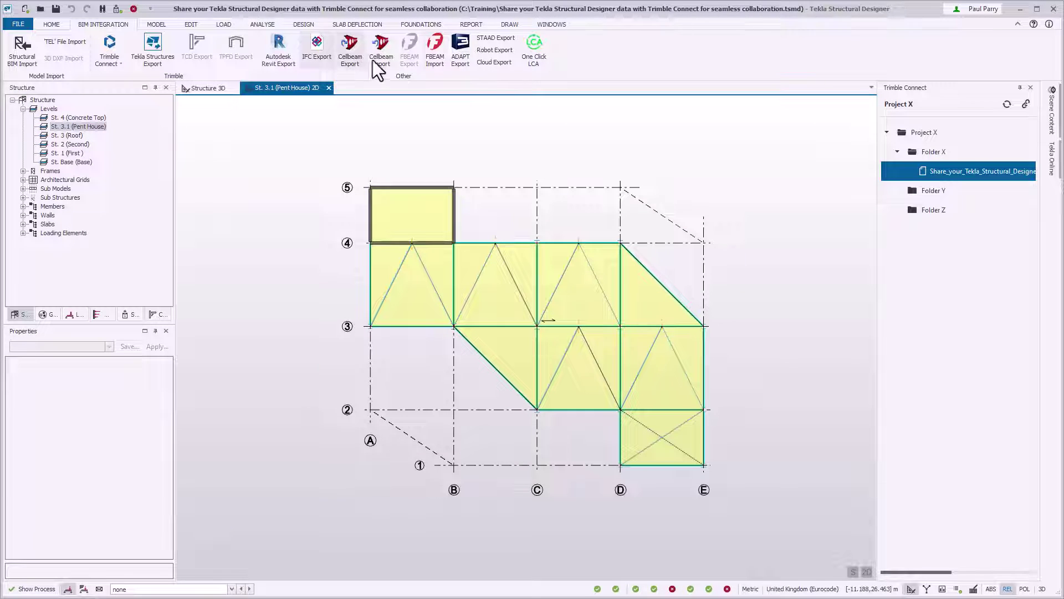
{"action": "left_click", "coordinate": [520, 23]}
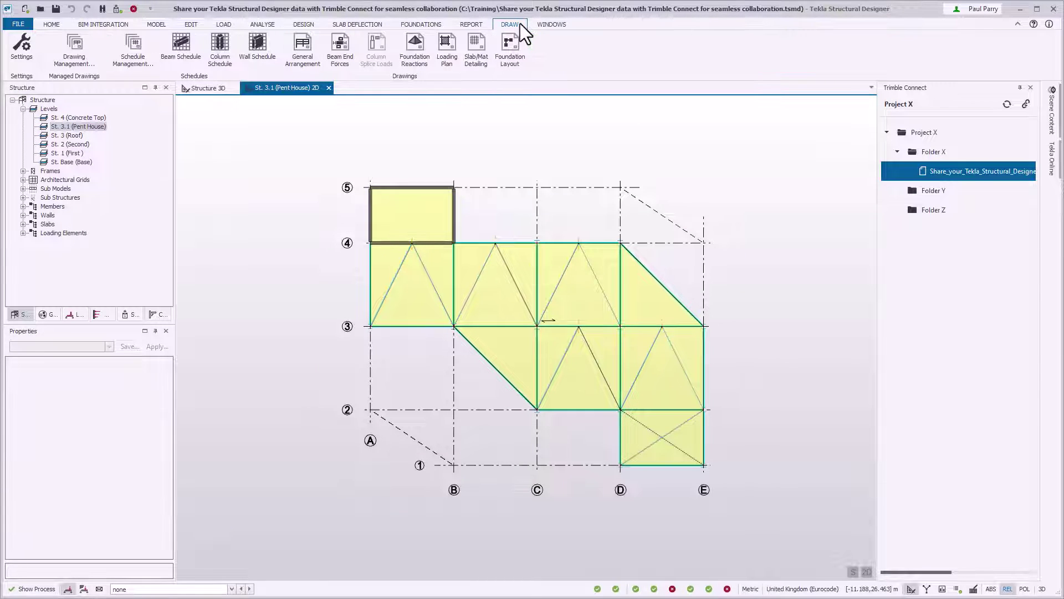
{"action": "left_click", "coordinate": [301, 61]}
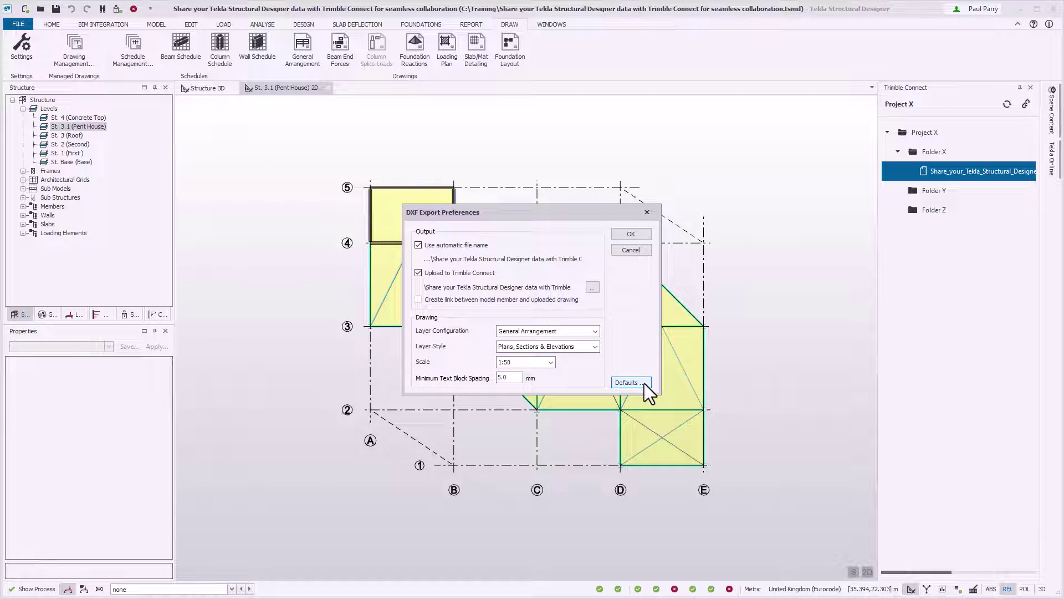
Step: Set the default drawing output target to Trimble Connect
{"action": "left_click", "coordinate": [629, 383]}
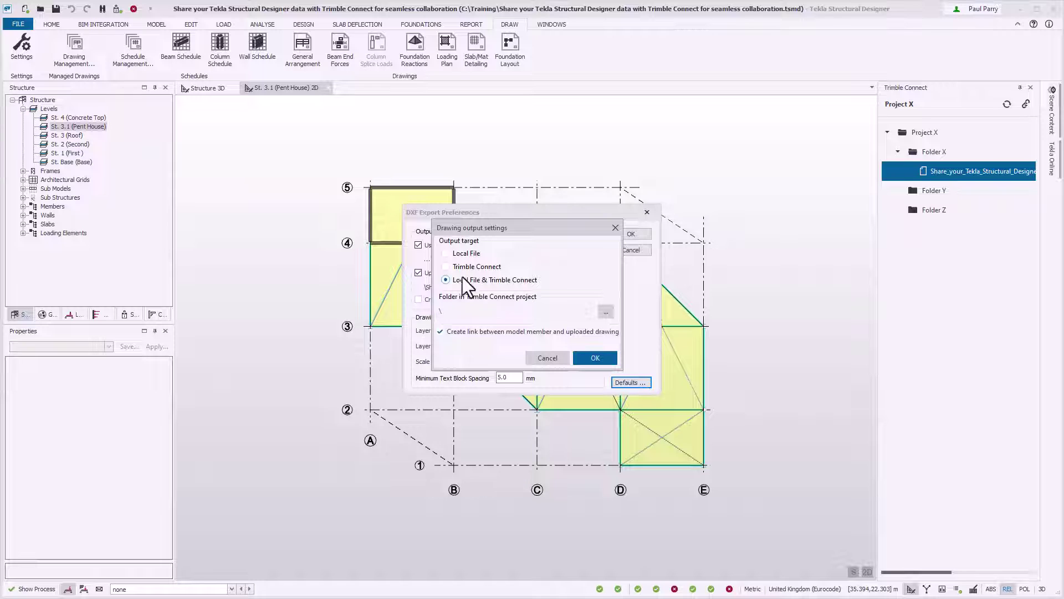
{"action": "left_click", "coordinate": [445, 266]}
{"action": "left_click", "coordinate": [609, 359]}
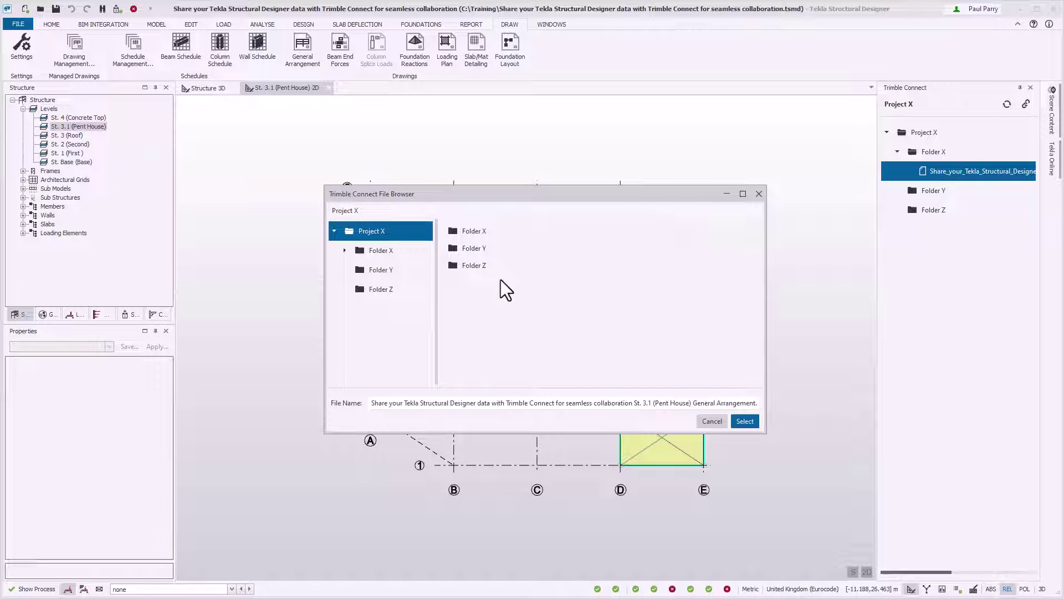
Step: Choose Folder Y of Project X as the upload location and export the Pent House general arrangement drawing
{"action": "left_click", "coordinate": [401, 275]}
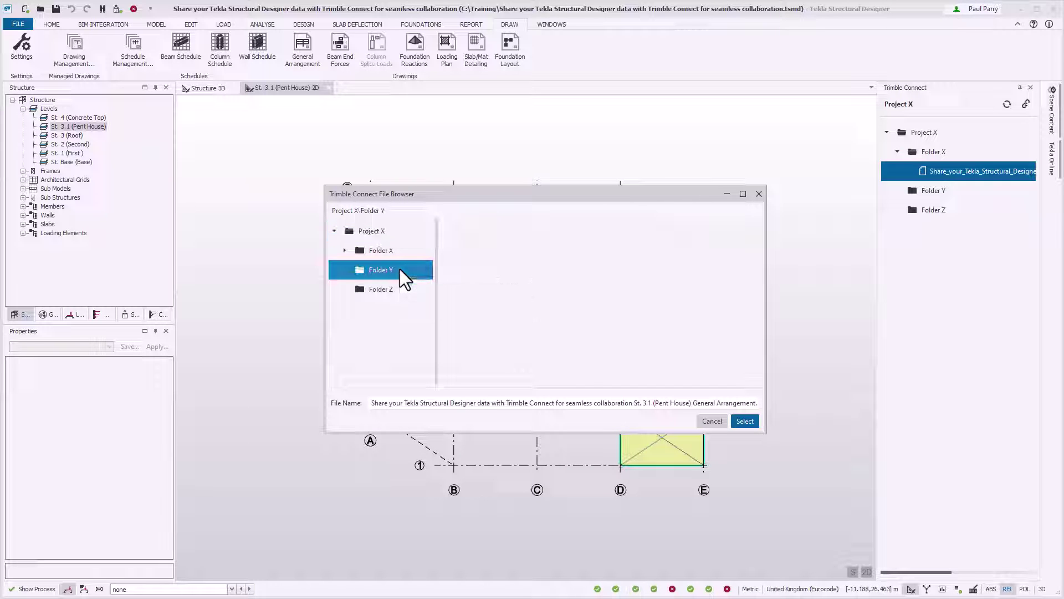
{"action": "left_click", "coordinate": [745, 423]}
{"action": "left_click", "coordinate": [630, 234]}
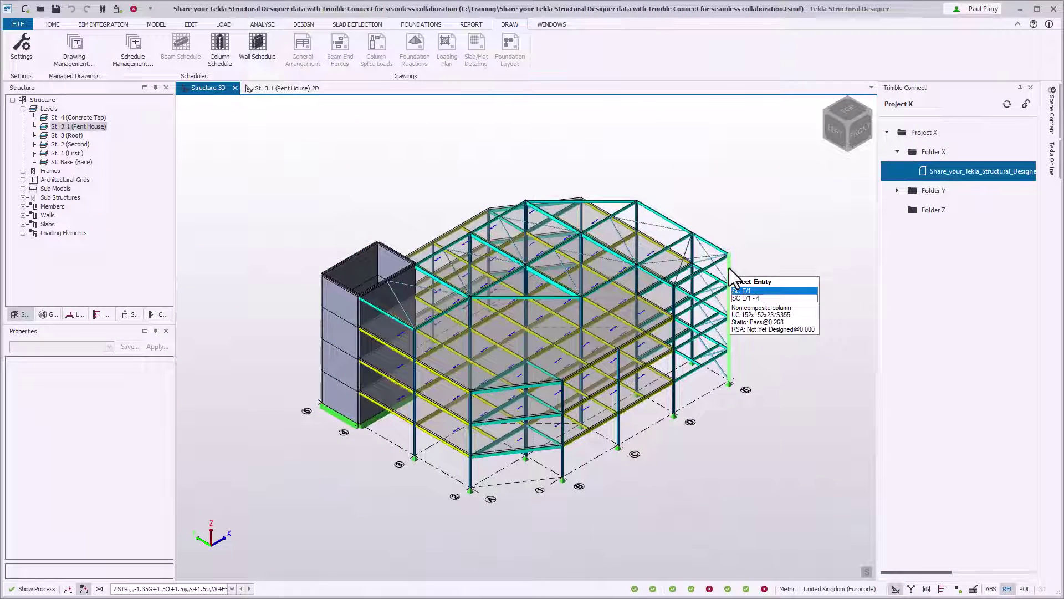
Step: Generate a detail drawing of column SC E/1 and upload it to Folder Y, linked to the model member
{"action": "right_click", "coordinate": [730, 268]}
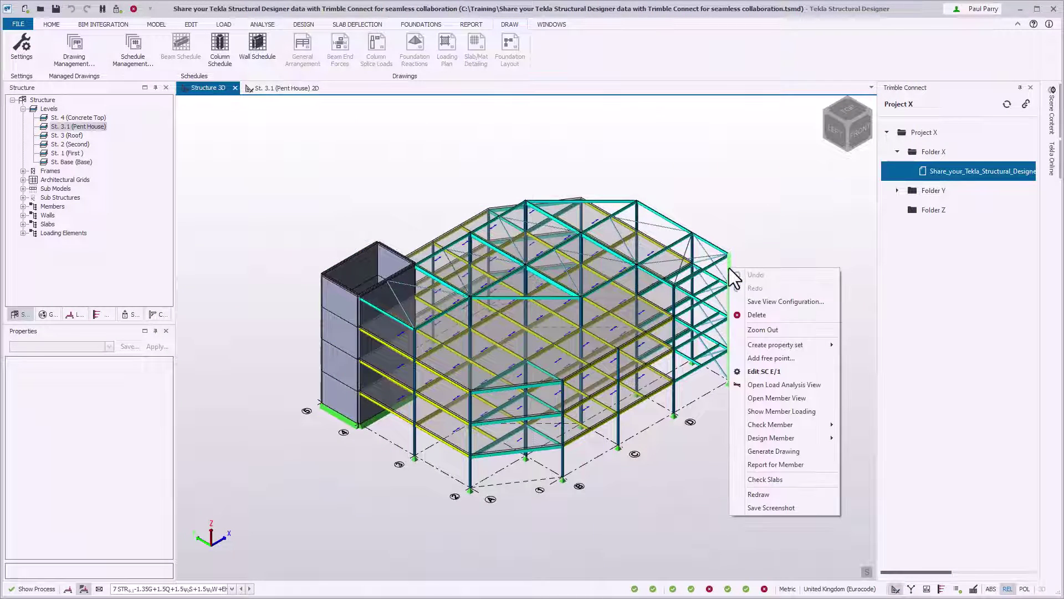
{"action": "left_click", "coordinate": [816, 454]}
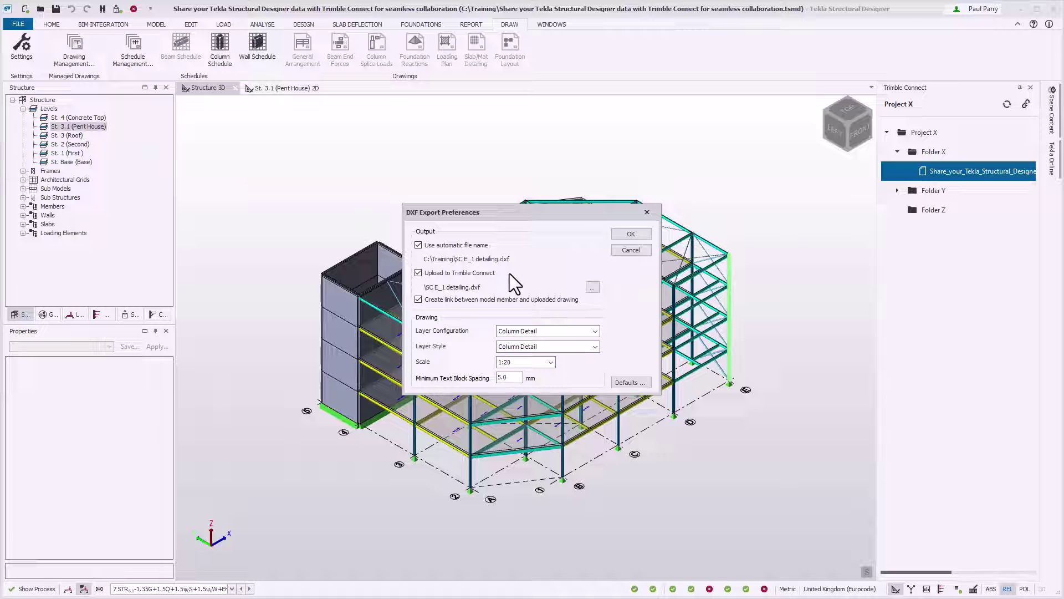
{"action": "left_click", "coordinate": [592, 287]}
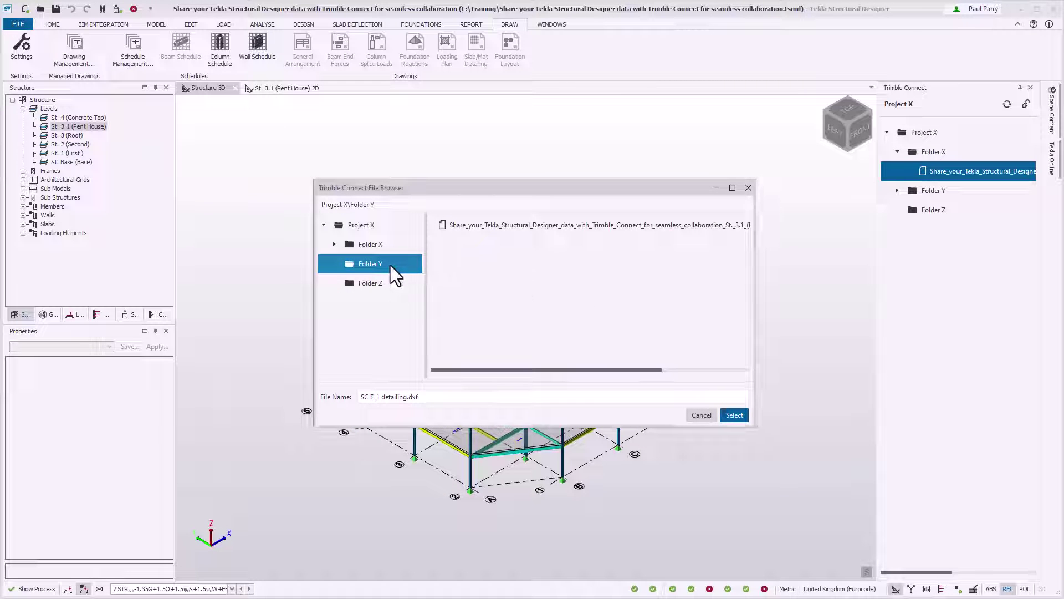
{"action": "left_click", "coordinate": [735, 416]}
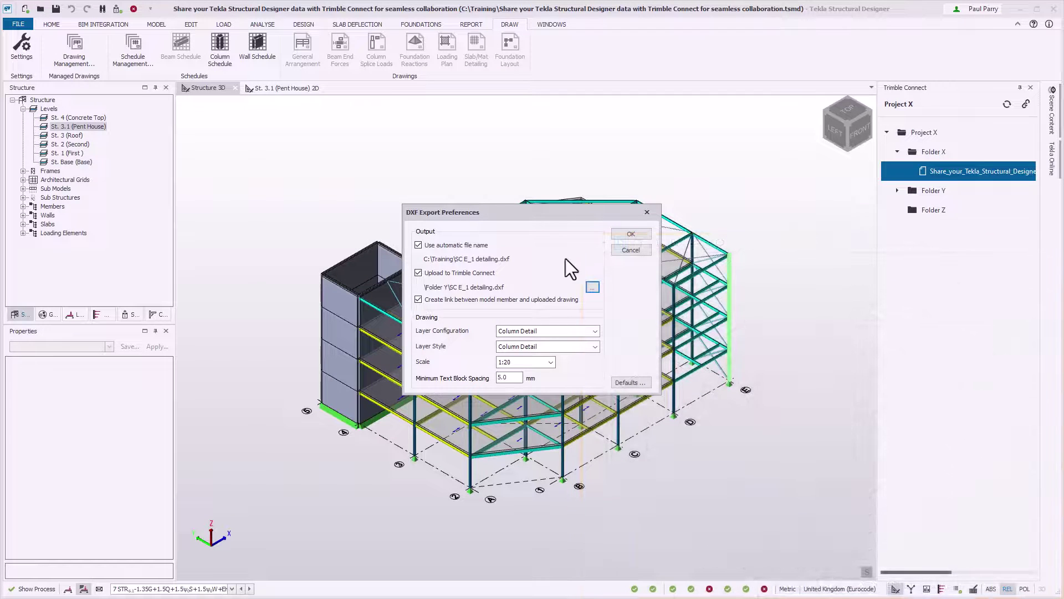
{"action": "left_click", "coordinate": [645, 236]}
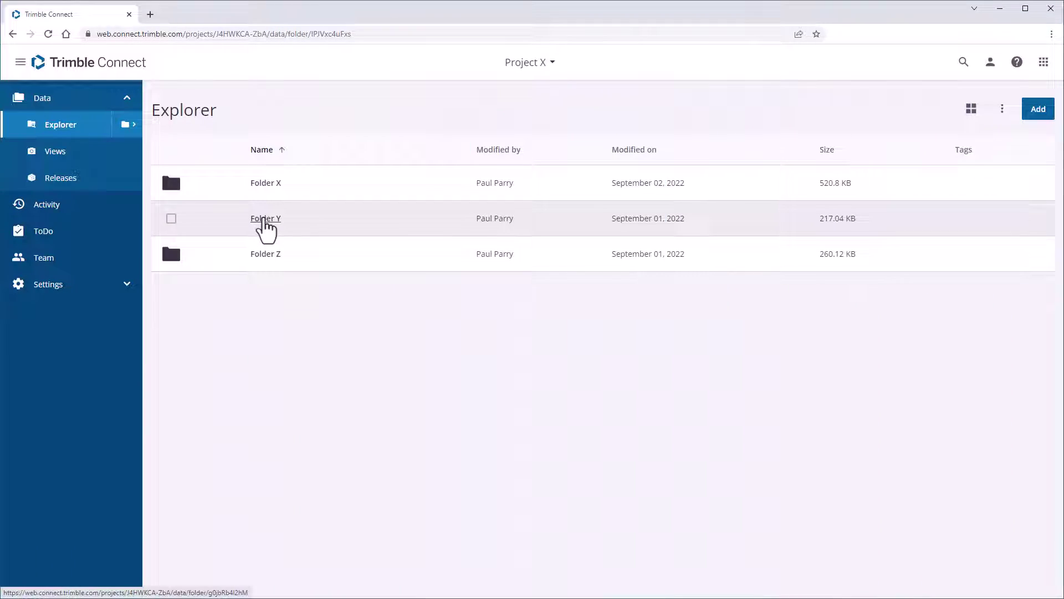
Step: Open the column detailing drawing and the general arrangement drawing from Folder Y in Trimble Connect Web
{"action": "left_click", "coordinate": [264, 218]}
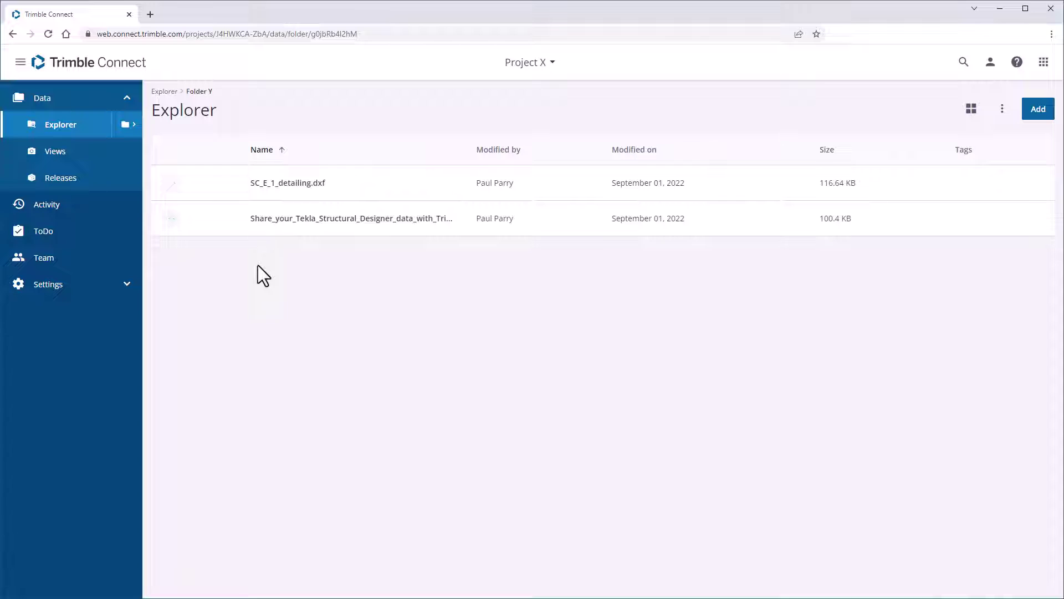
{"action": "left_click", "coordinate": [283, 184]}
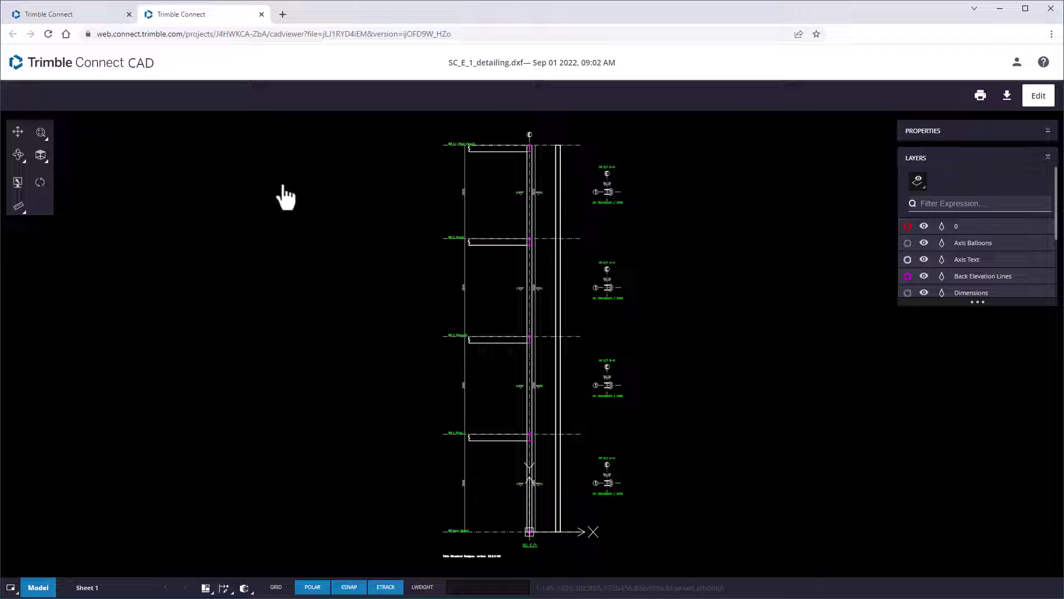
{"action": "left_click", "coordinate": [88, 16]}
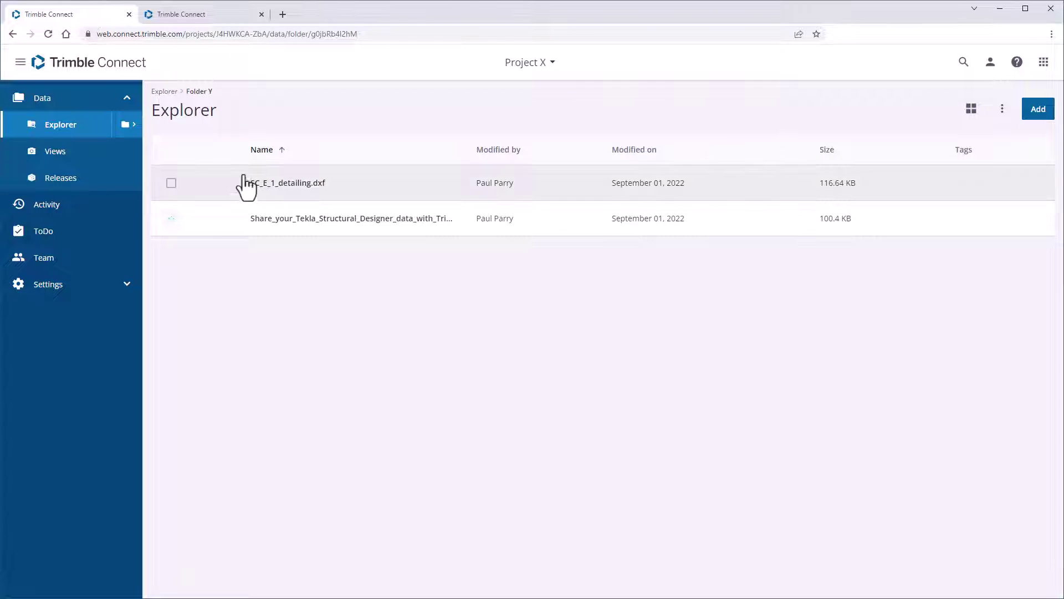
{"action": "left_click", "coordinate": [288, 219]}
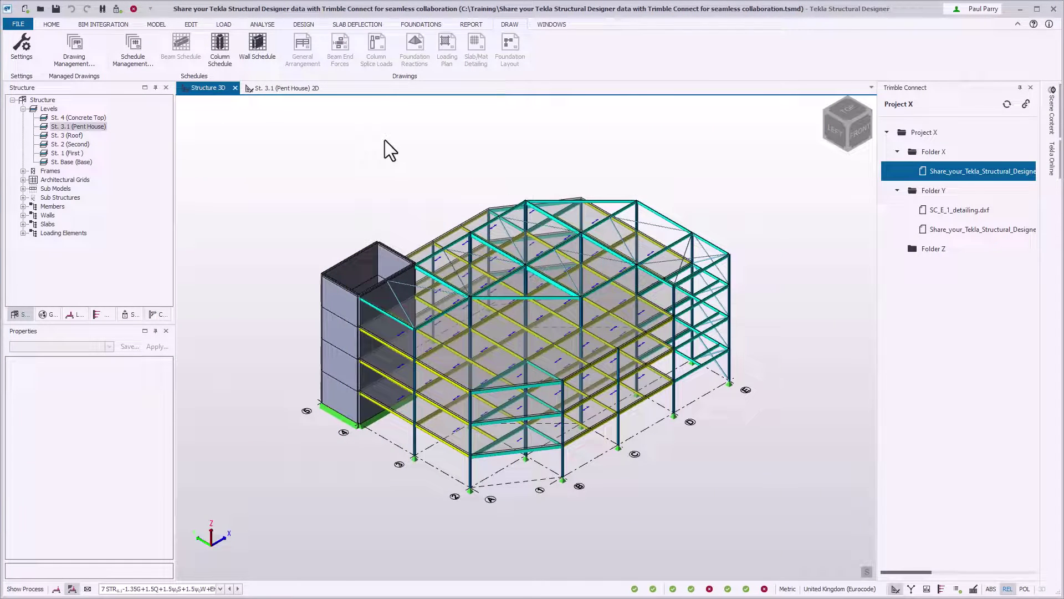
Step: In Tekla Structural Designer, select the Carbon report style and show the report
{"action": "left_click", "coordinate": [484, 27]}
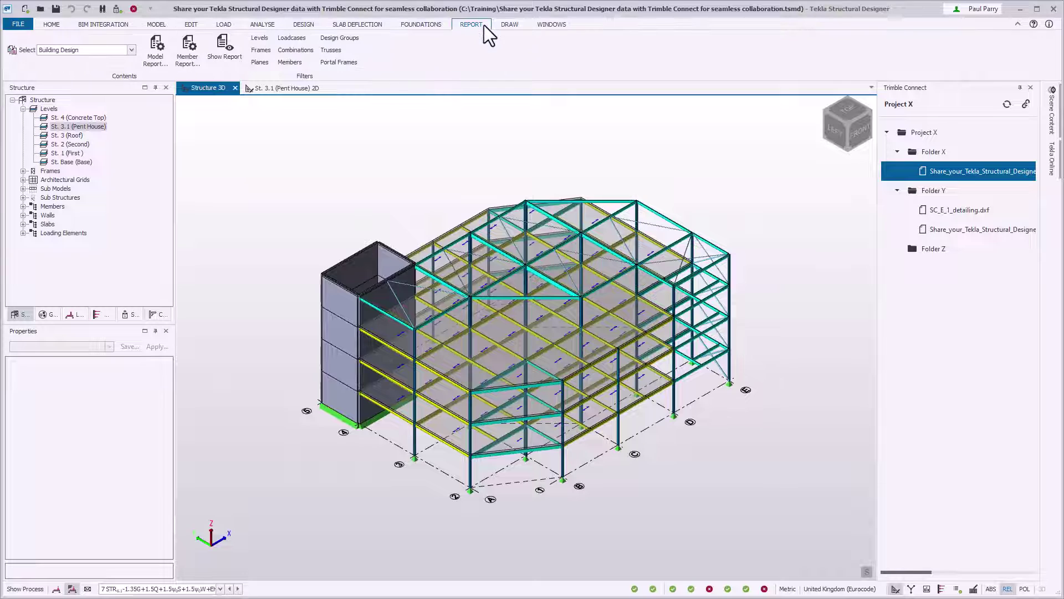
{"action": "left_click", "coordinate": [132, 49]}
{"action": "key", "text": "Down"}
{"action": "key", "text": "Down"}
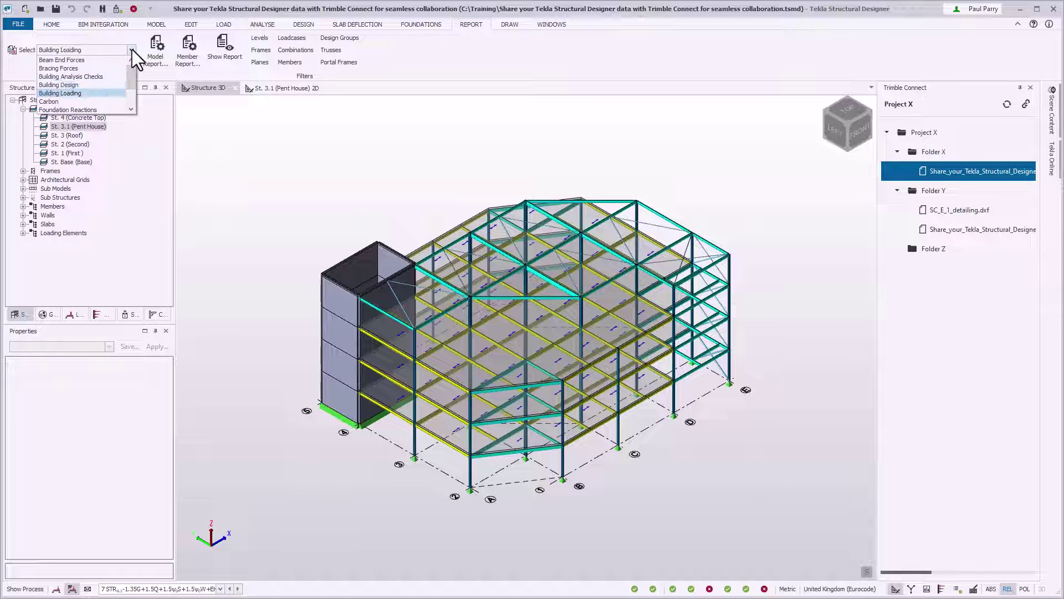
{"action": "left_click", "coordinate": [132, 49]}
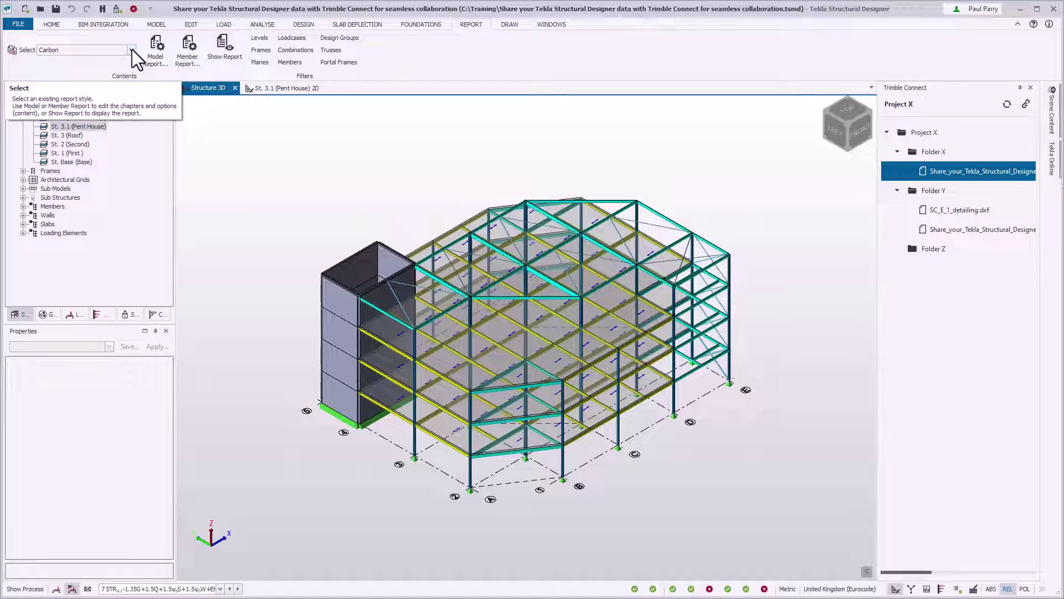
{"action": "left_click", "coordinate": [224, 64]}
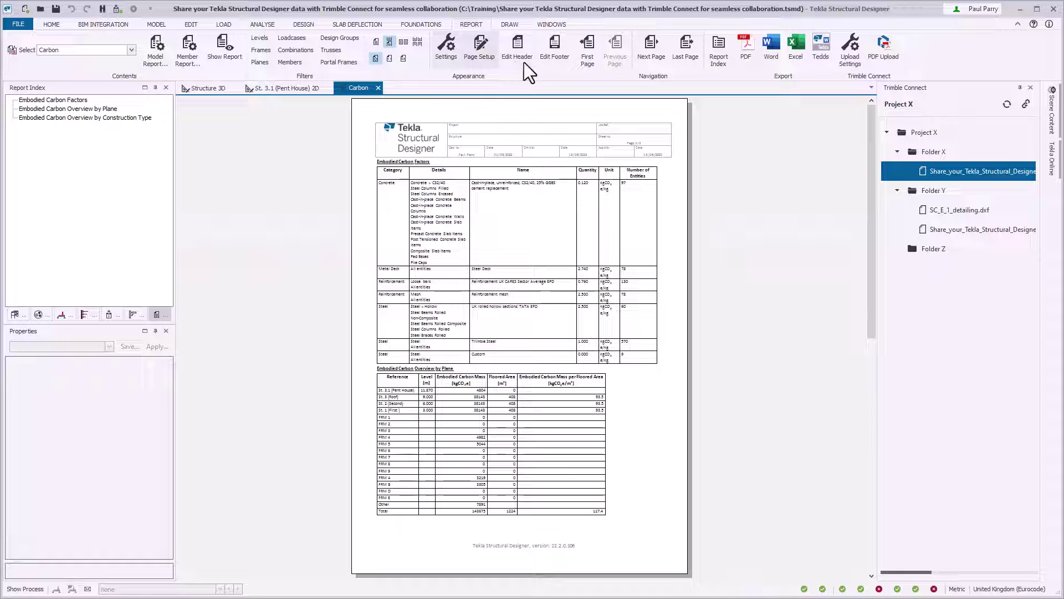
Step: Upload the Carbon report as Carbon.pdf to Folder Z, then refresh the linked project and expand Folder Z
{"action": "left_click", "coordinate": [886, 58]}
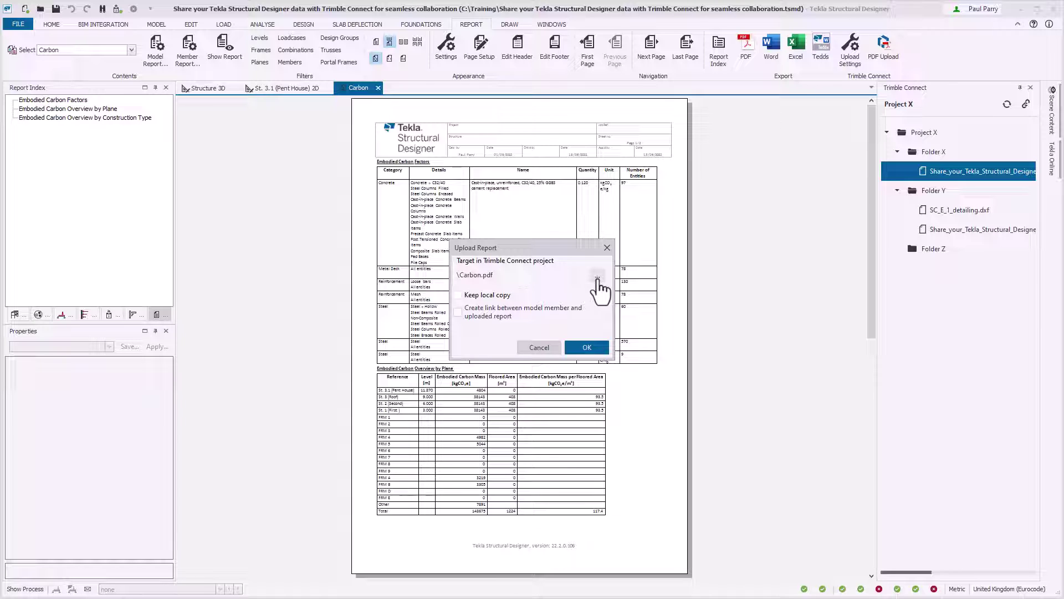
{"action": "left_click", "coordinate": [597, 278]}
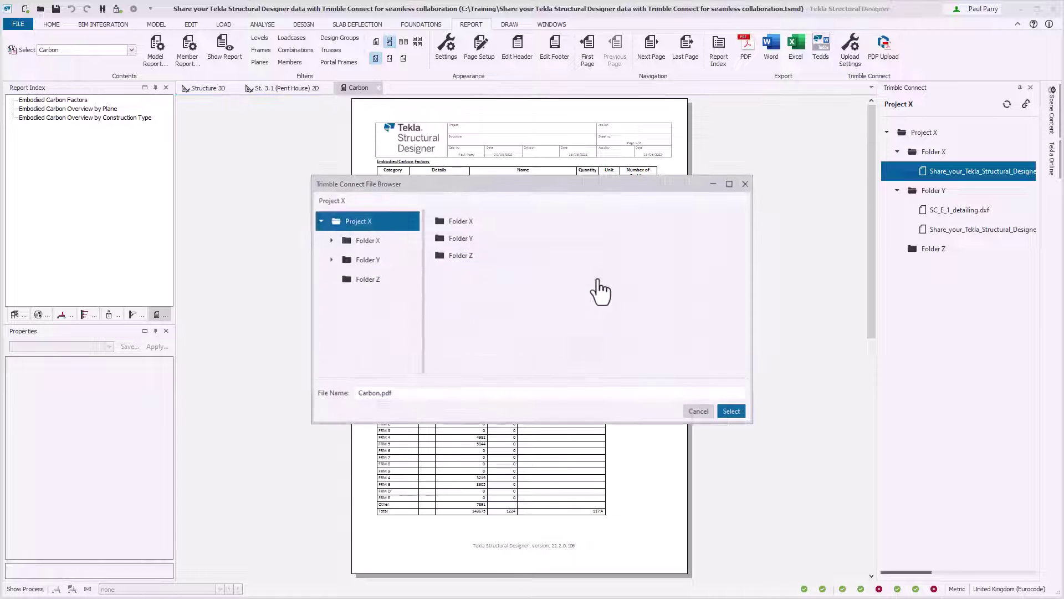
{"action": "left_click", "coordinate": [393, 281]}
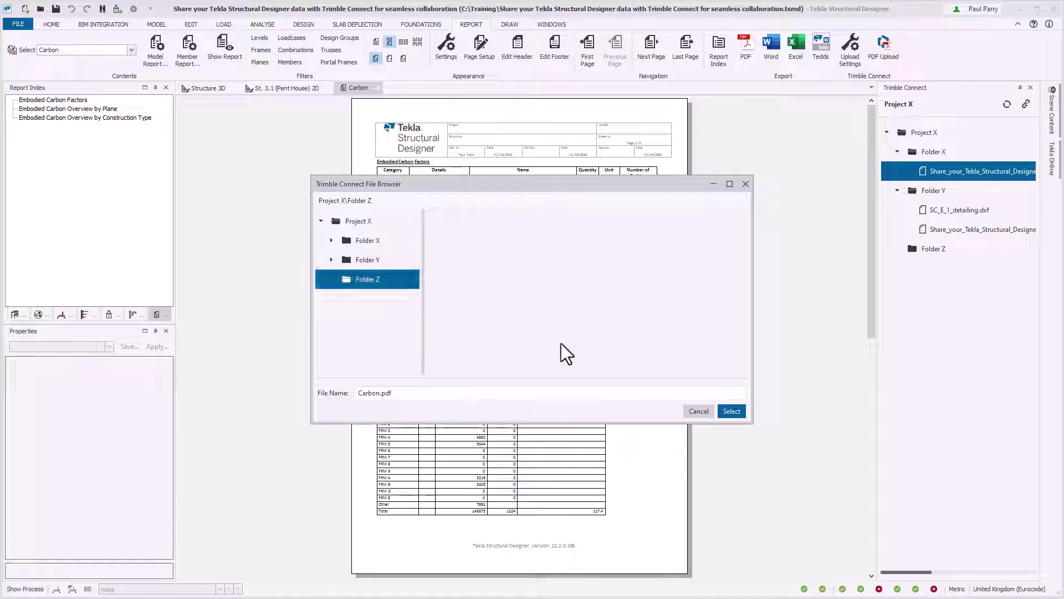
{"action": "left_click", "coordinate": [732, 412]}
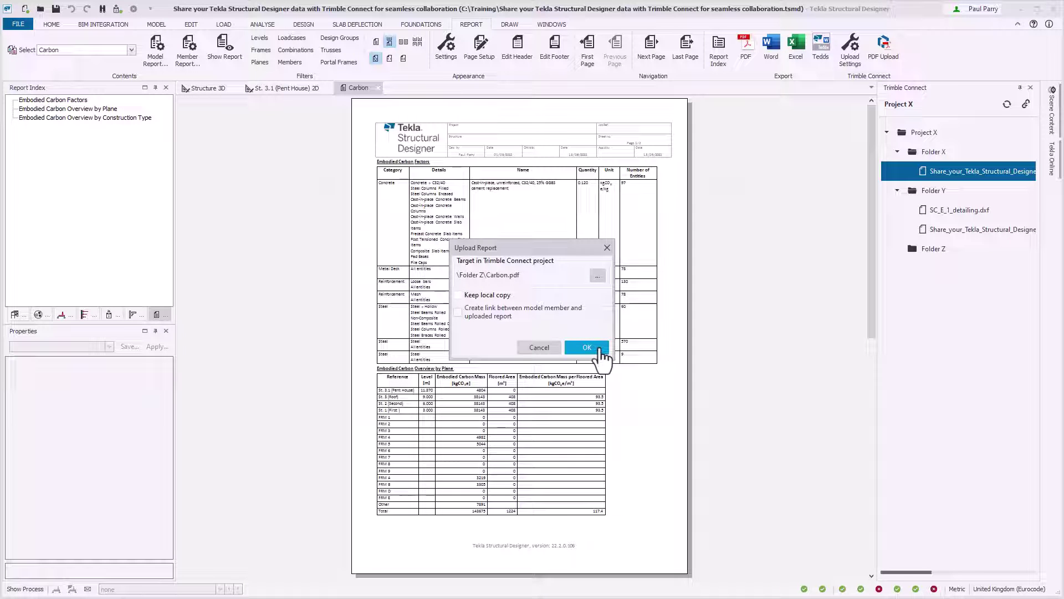
{"action": "left_click", "coordinate": [601, 350]}
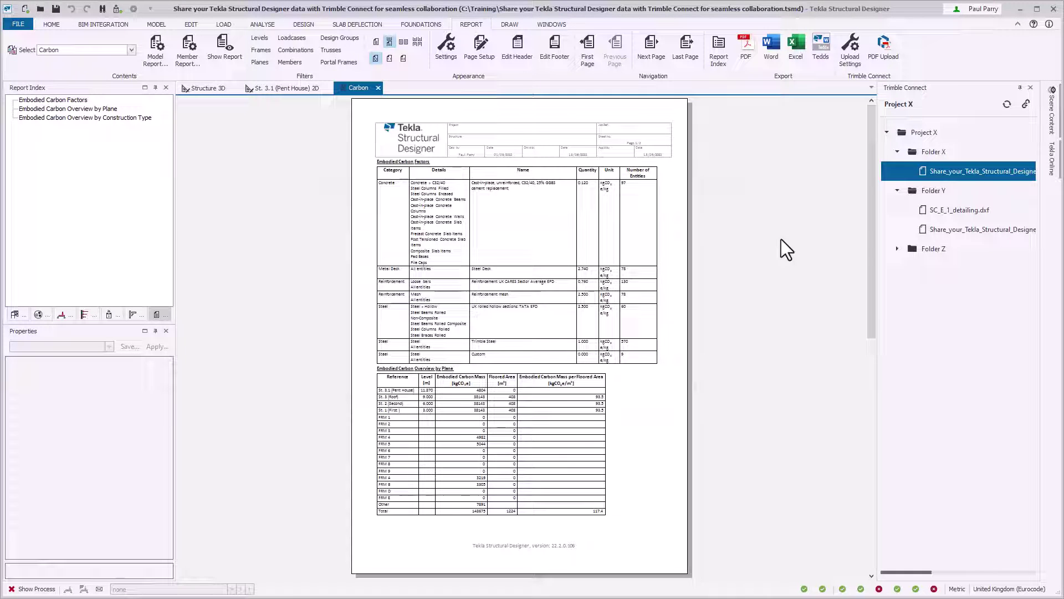
{"action": "left_click", "coordinate": [1006, 104]}
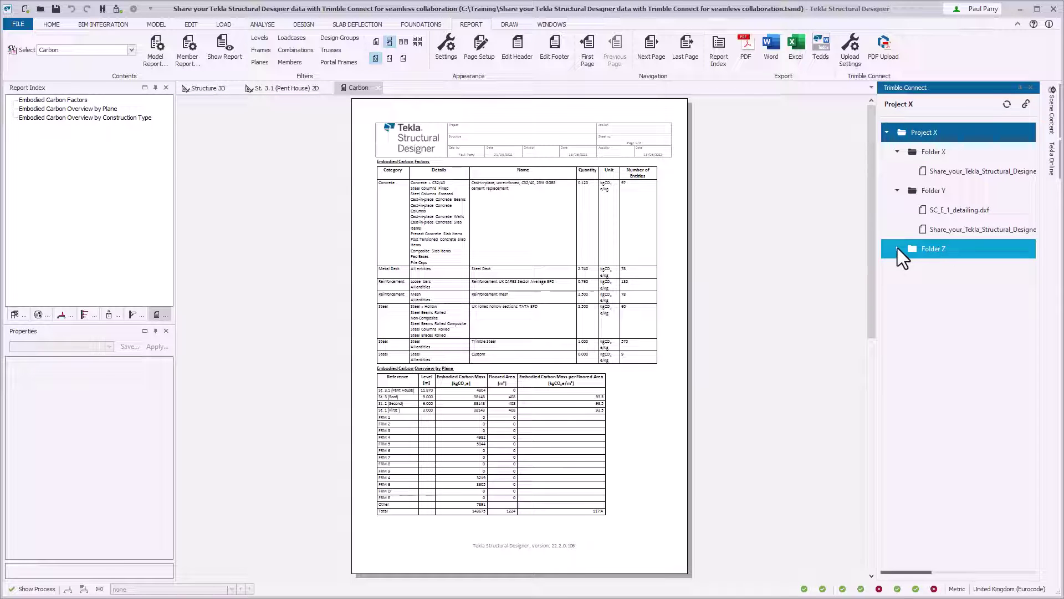
{"action": "left_click", "coordinate": [898, 249]}
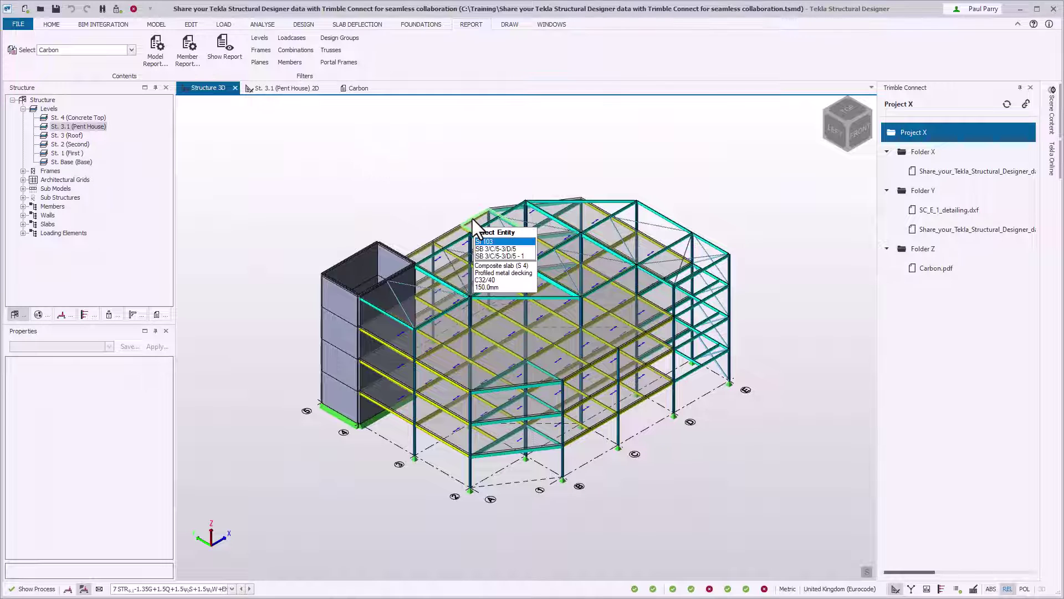
Step: Create a member report for roof beam SB 3/C/5-3/D/5 and review the default report upload settings
{"action": "key", "text": "Tab"}
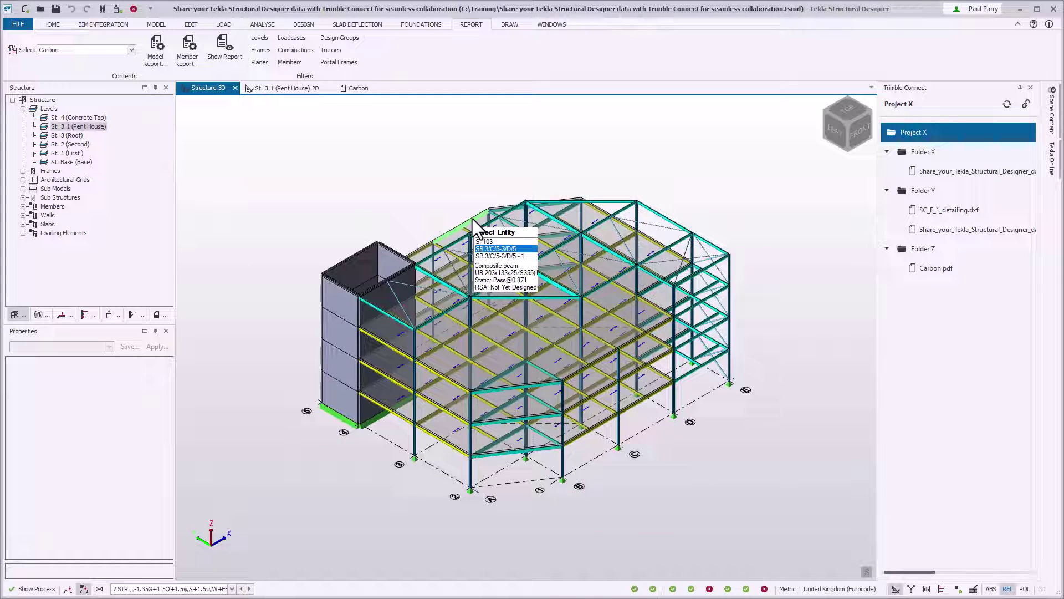
{"action": "right_click", "coordinate": [473, 221]}
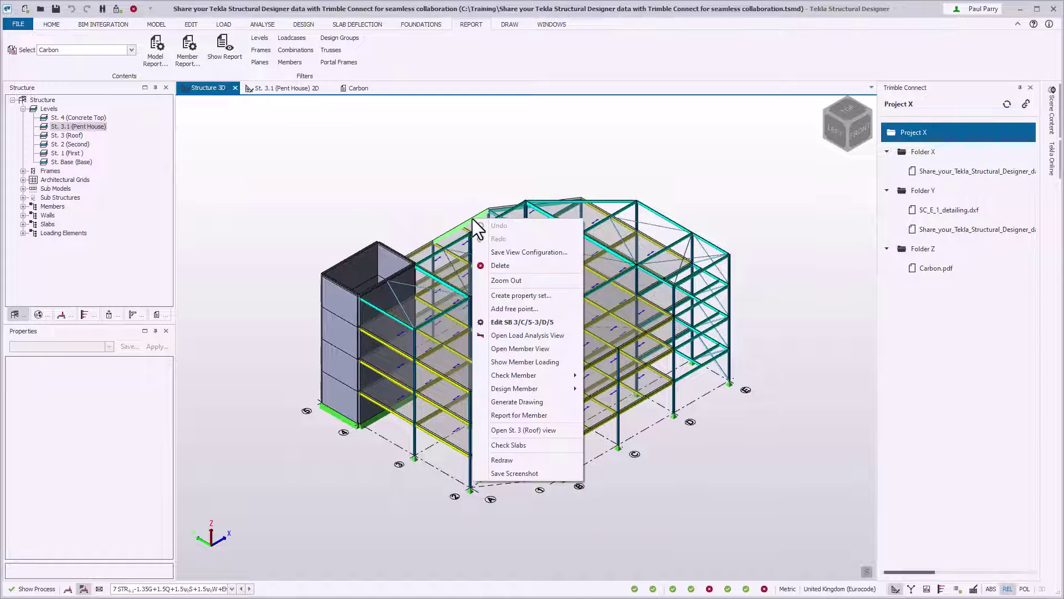
{"action": "left_click", "coordinate": [565, 417]}
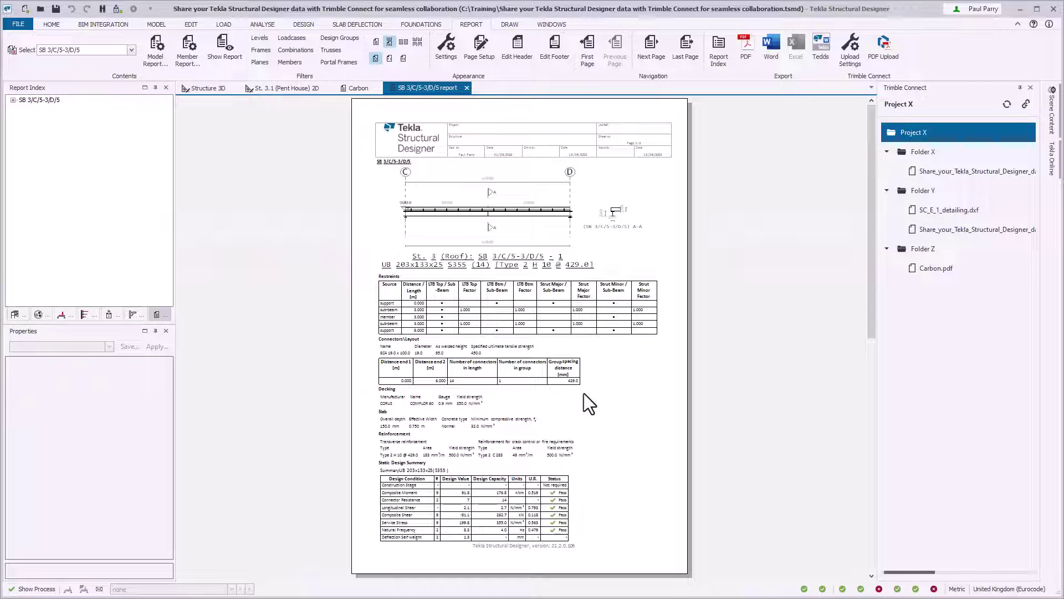
{"action": "left_click", "coordinate": [850, 59]}
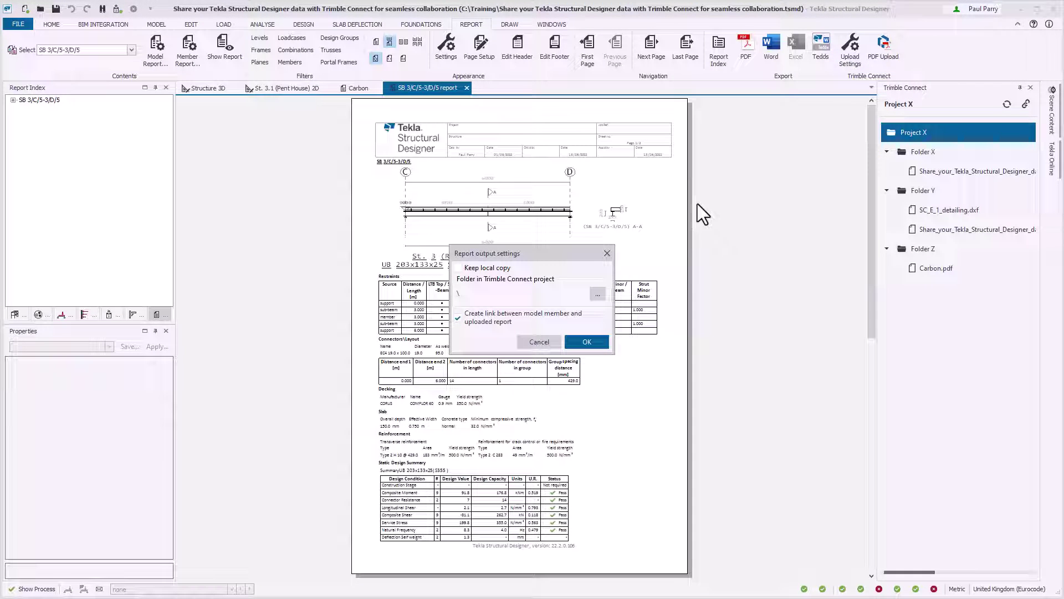
{"action": "left_click", "coordinate": [553, 343]}
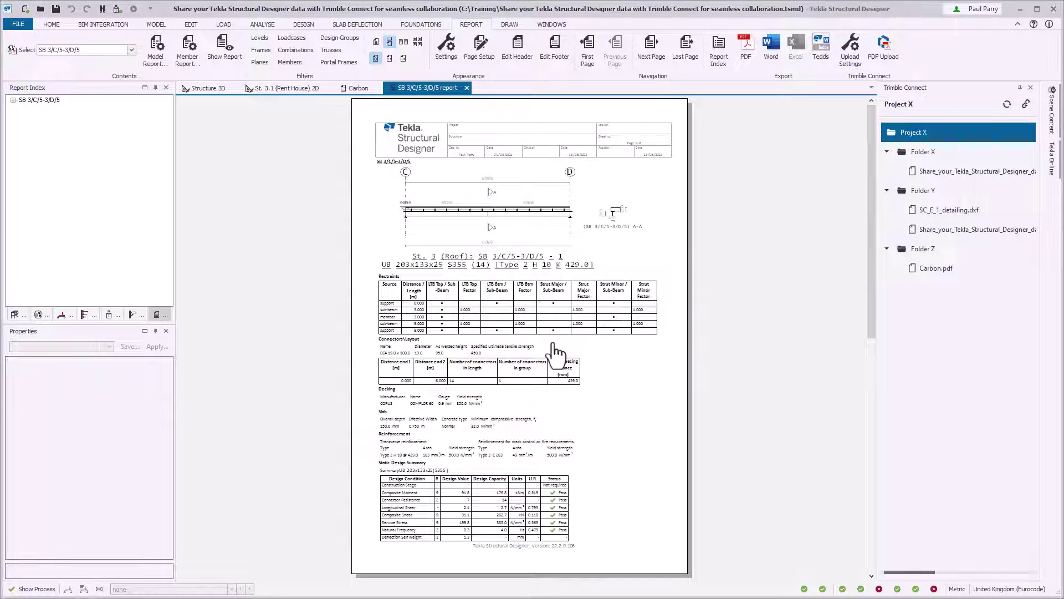
Step: Upload the beam report as SB_3_C_5-3_D_5_report.pdf to Folder Z, keeping the link between the model member and the uploaded report enabled
{"action": "left_click", "coordinate": [883, 65]}
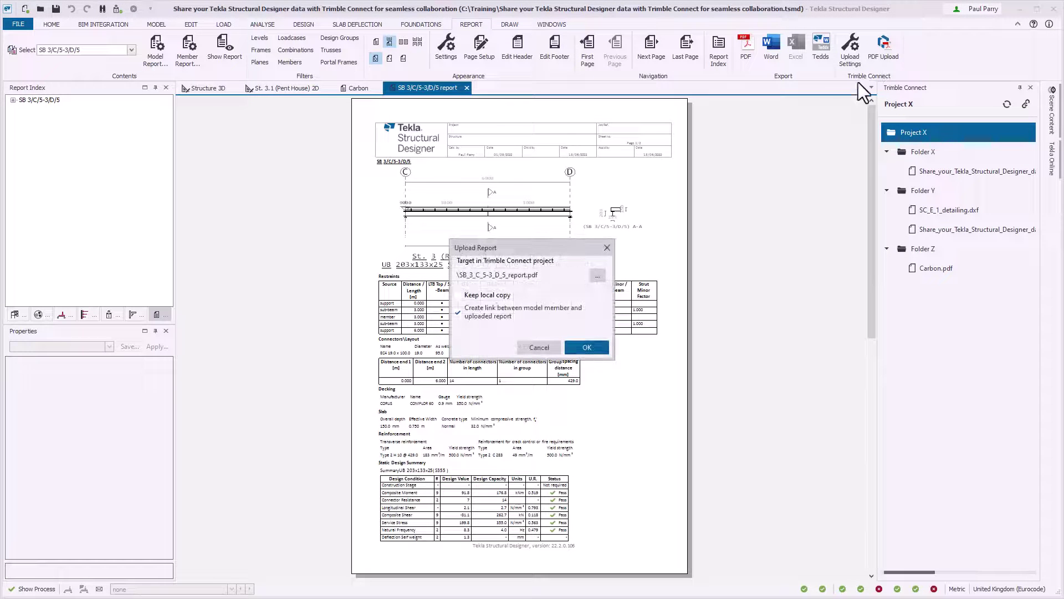
{"action": "left_click", "coordinate": [597, 277]}
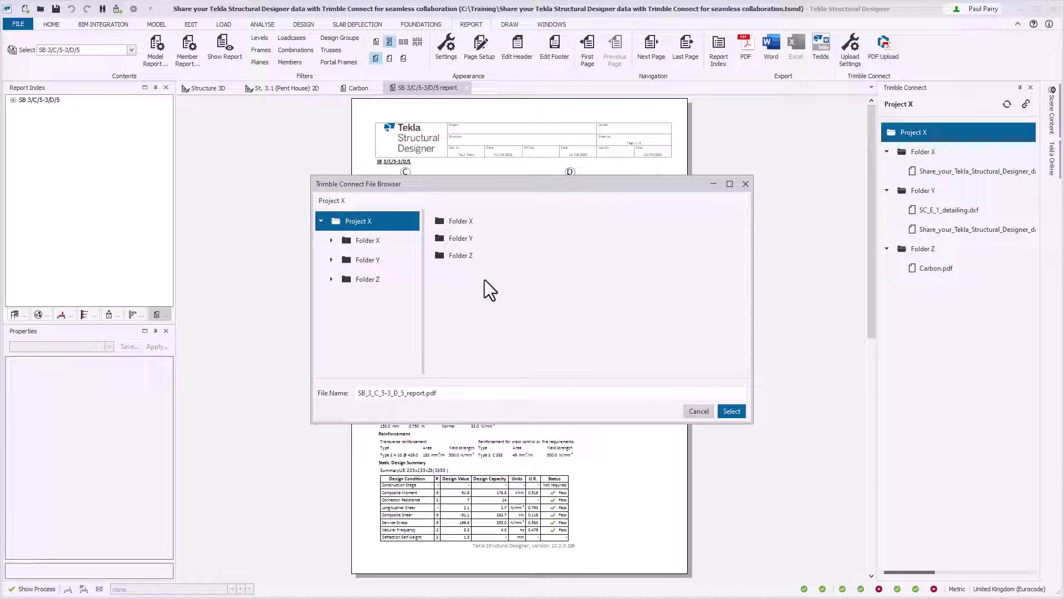
{"action": "left_click", "coordinate": [393, 281]}
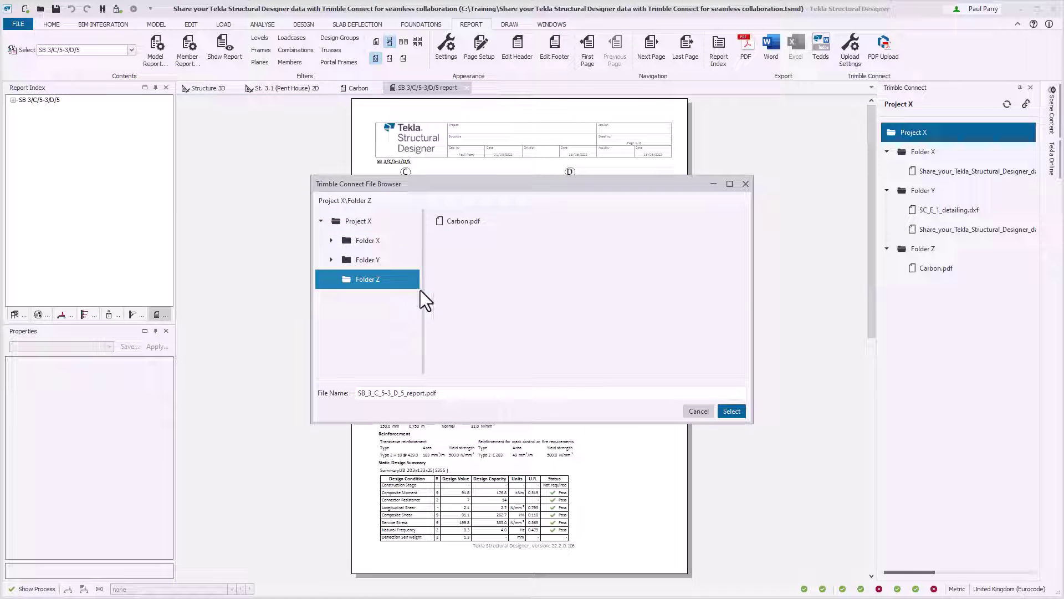
{"action": "left_click", "coordinate": [740, 413]}
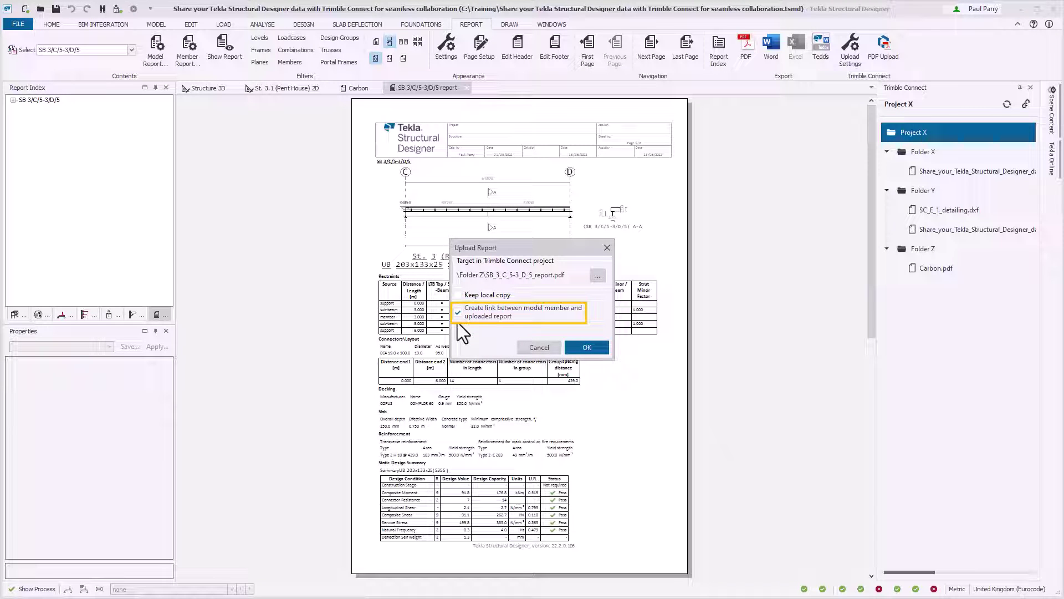
{"action": "left_click", "coordinate": [599, 350]}
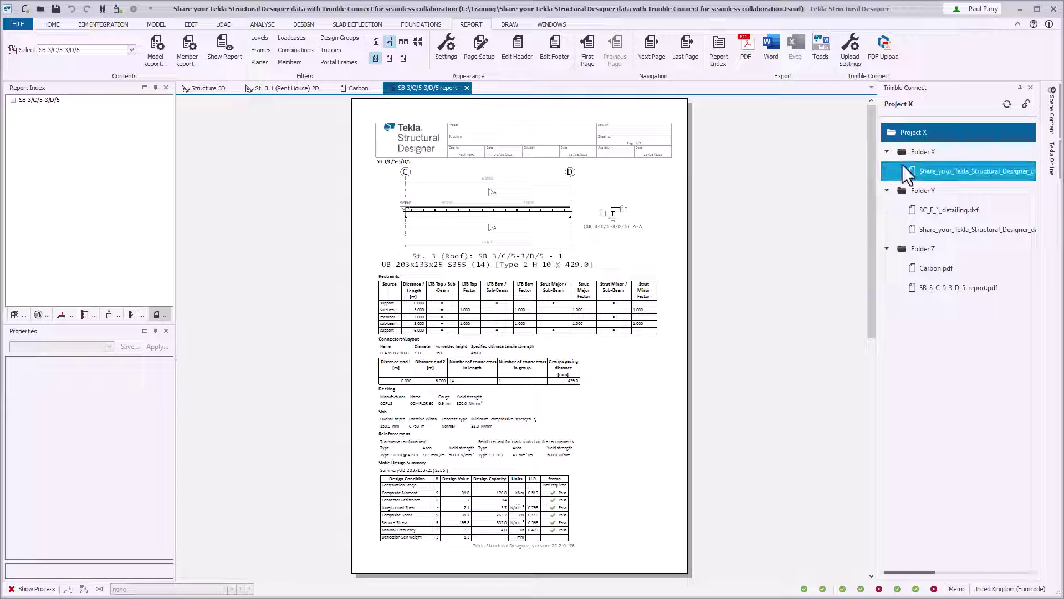
Step: Refresh the linked project and show the process log to check the upload history
{"action": "left_click", "coordinate": [1007, 103]}
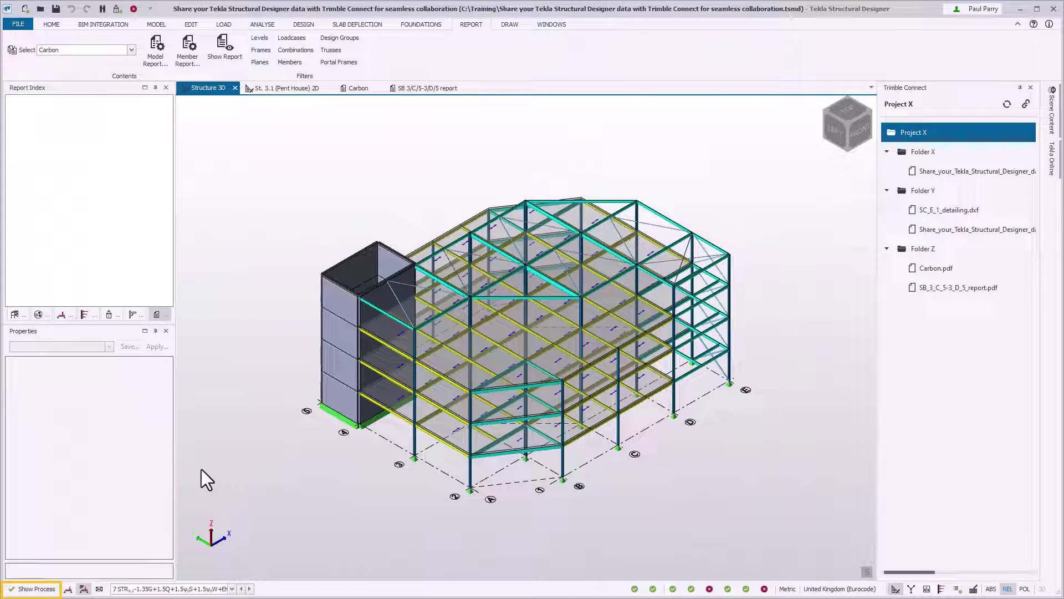
{"action": "left_click", "coordinate": [49, 590]}
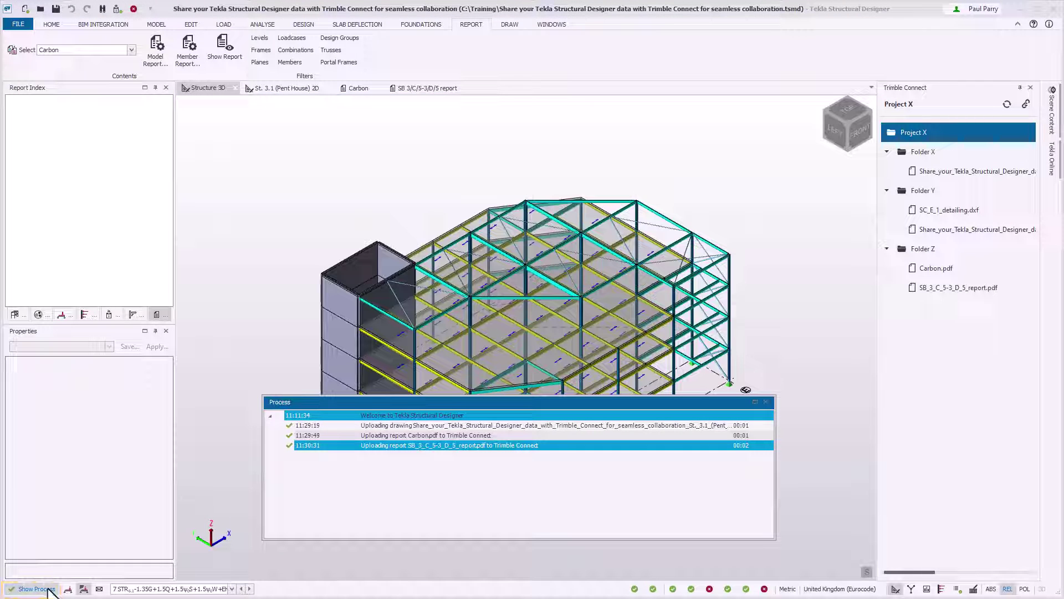
{"action": "left_click", "coordinate": [249, 434]}
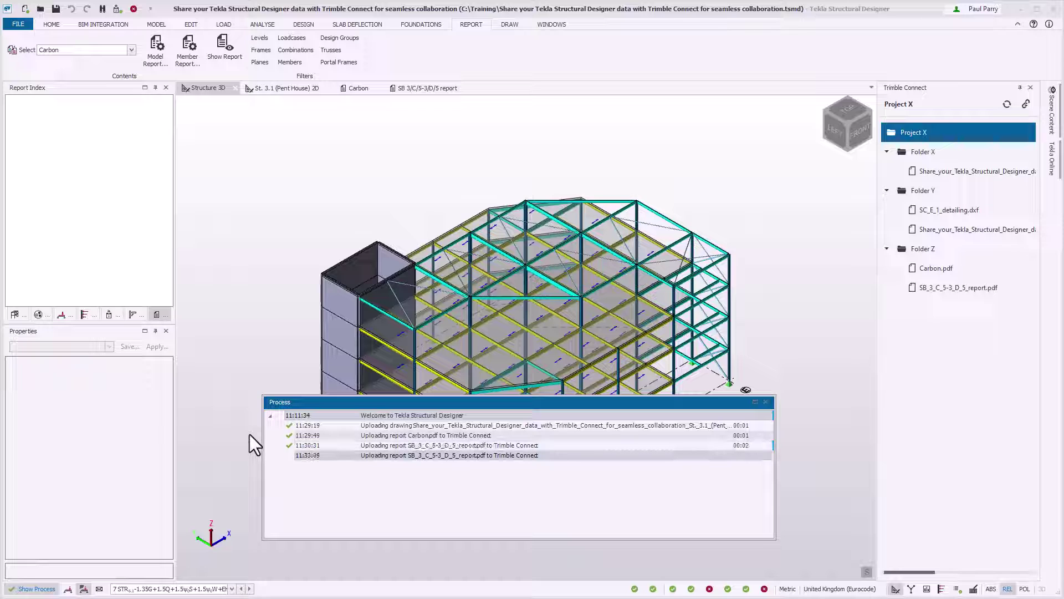
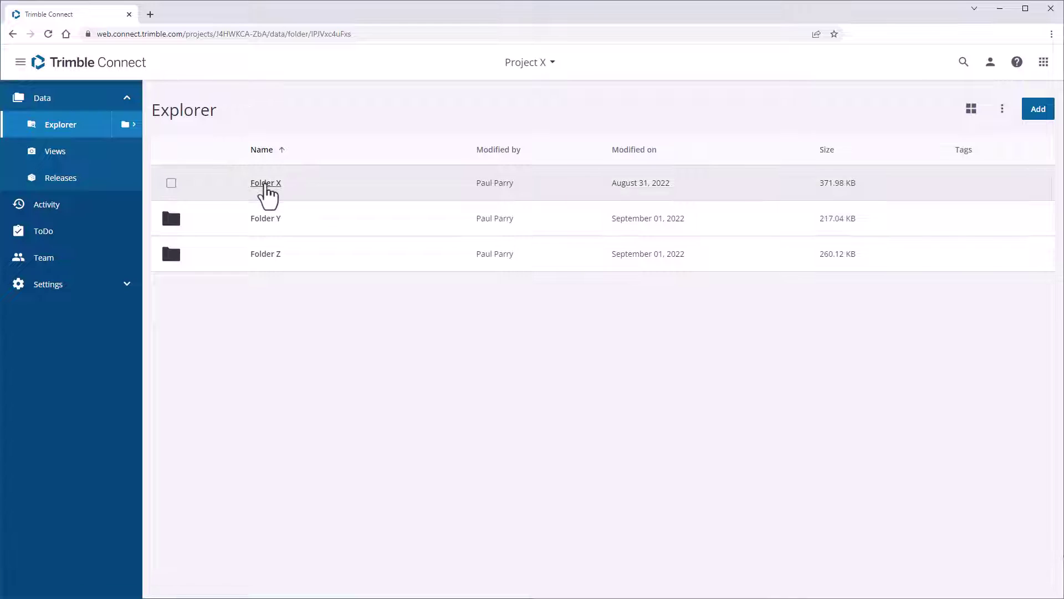
Step: In Trimble Connect Web, open the Folder X model in 3D and inspect the attachments linked to column SC E/1 and beam SB 3/C/5-3/D/5
{"action": "left_click", "coordinate": [264, 184]}
{"action": "left_click", "coordinate": [265, 184]}
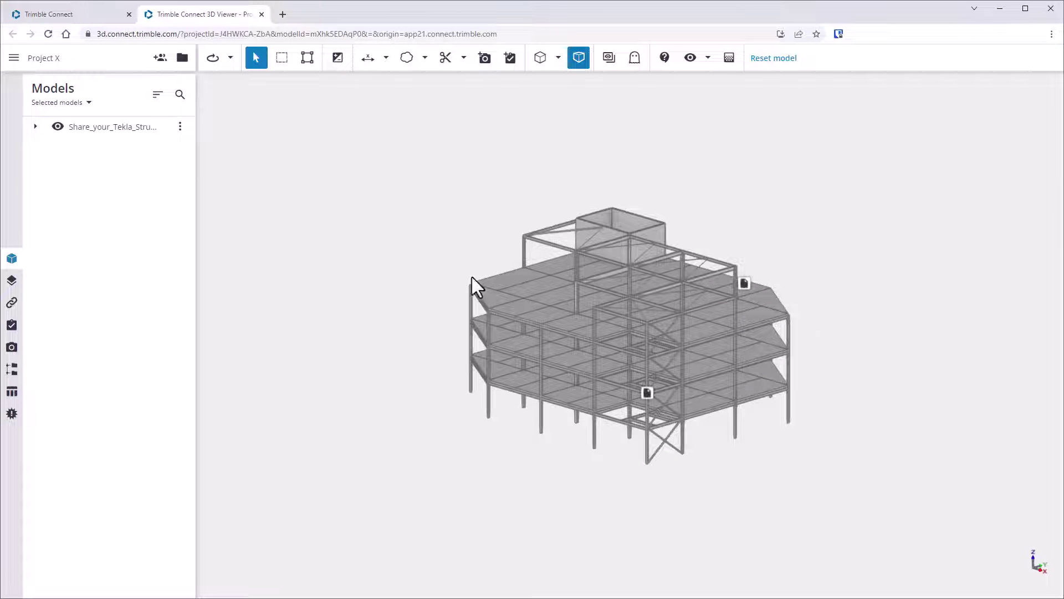
{"action": "scroll", "coordinate": [655, 360], "scroll_direction": "up", "scroll_amount": 3}
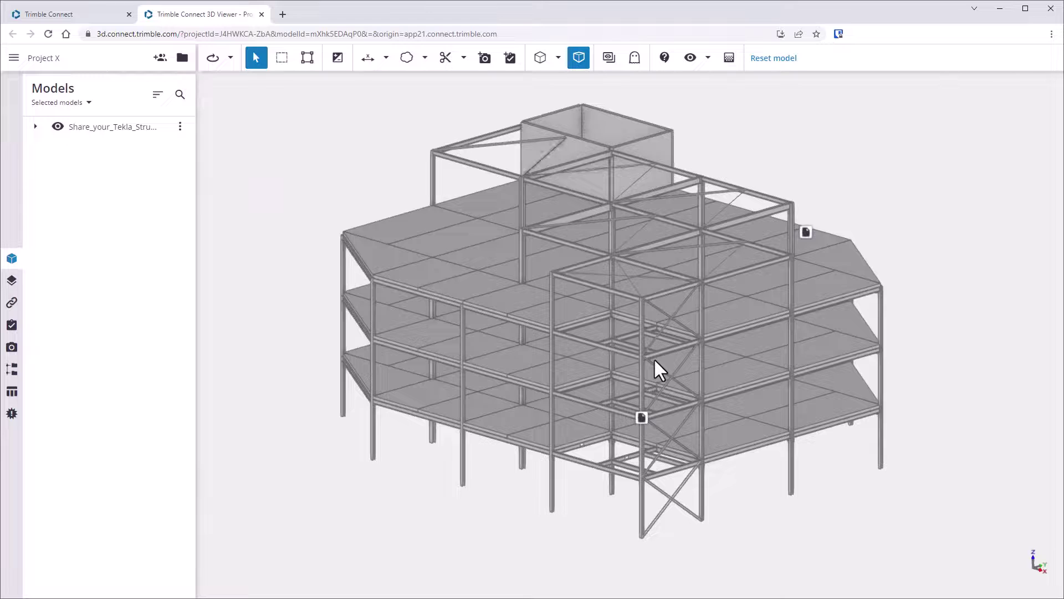
{"action": "left_click", "coordinate": [641, 417]}
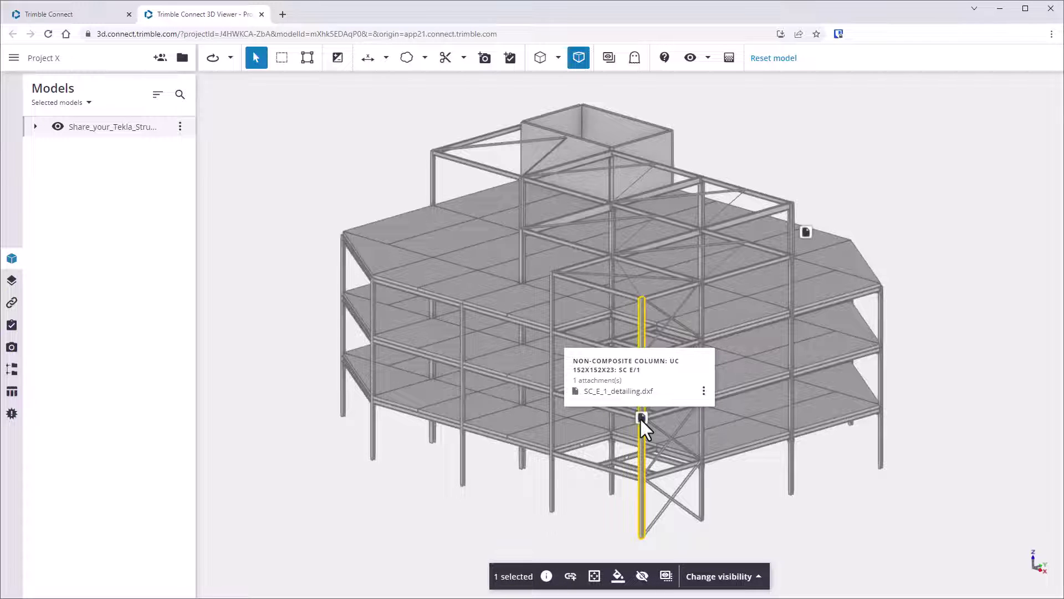
{"action": "left_click", "coordinate": [704, 393]}
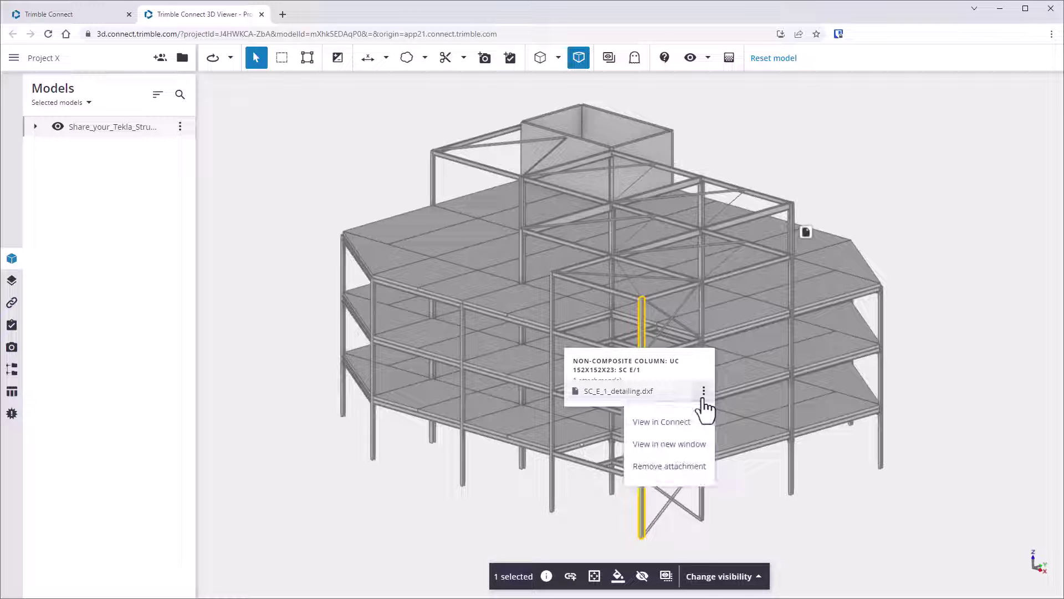
{"action": "left_click", "coordinate": [805, 232]}
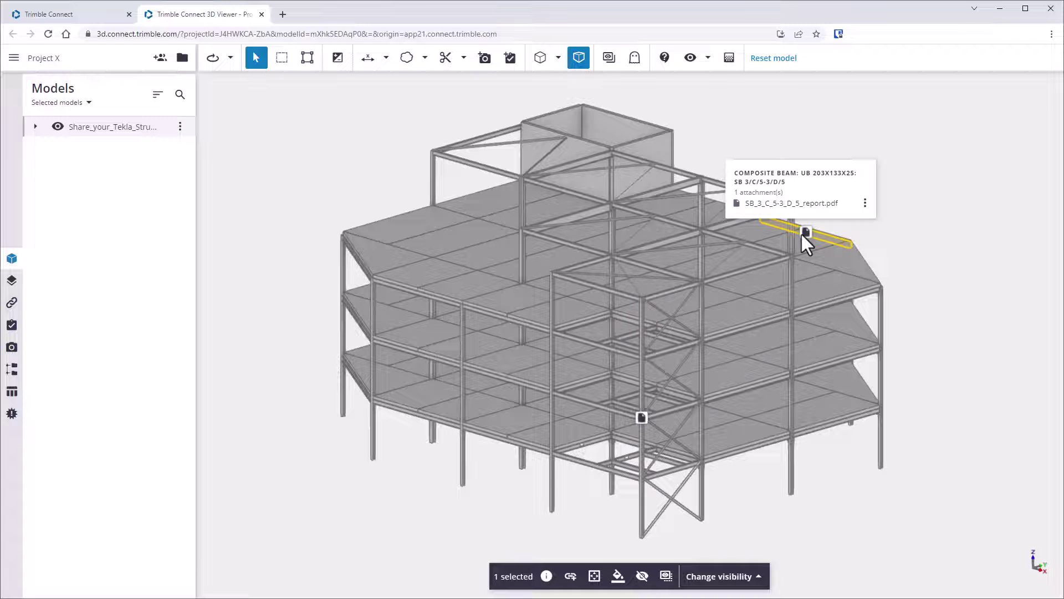
Step: Close the 3D viewer, return to the project's root folder and open Folder Y
{"action": "key", "text": "ctrl+w"}
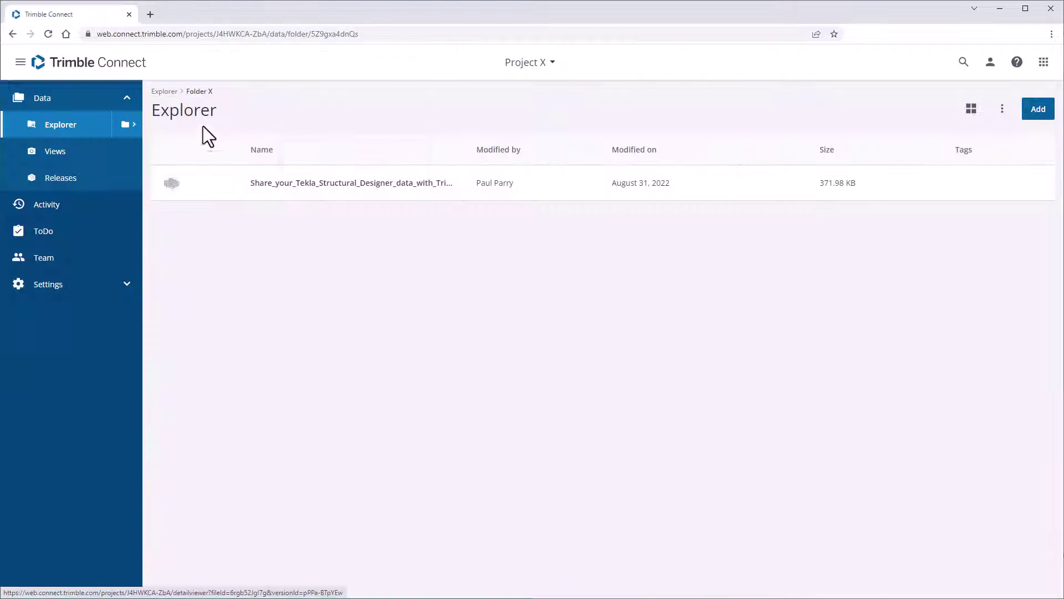
{"action": "left_click", "coordinate": [165, 90]}
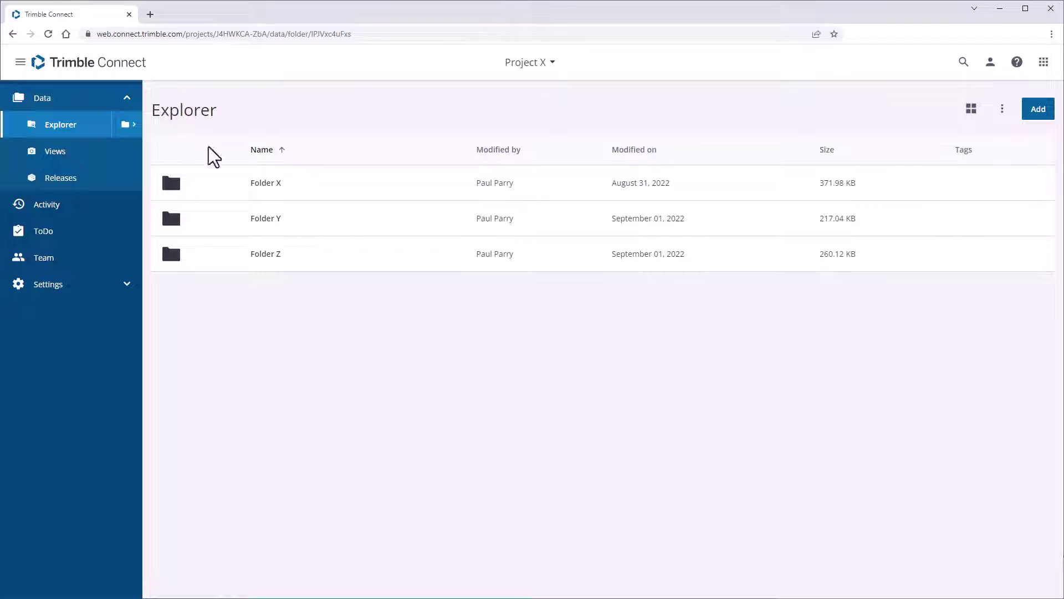
{"action": "left_click", "coordinate": [266, 220]}
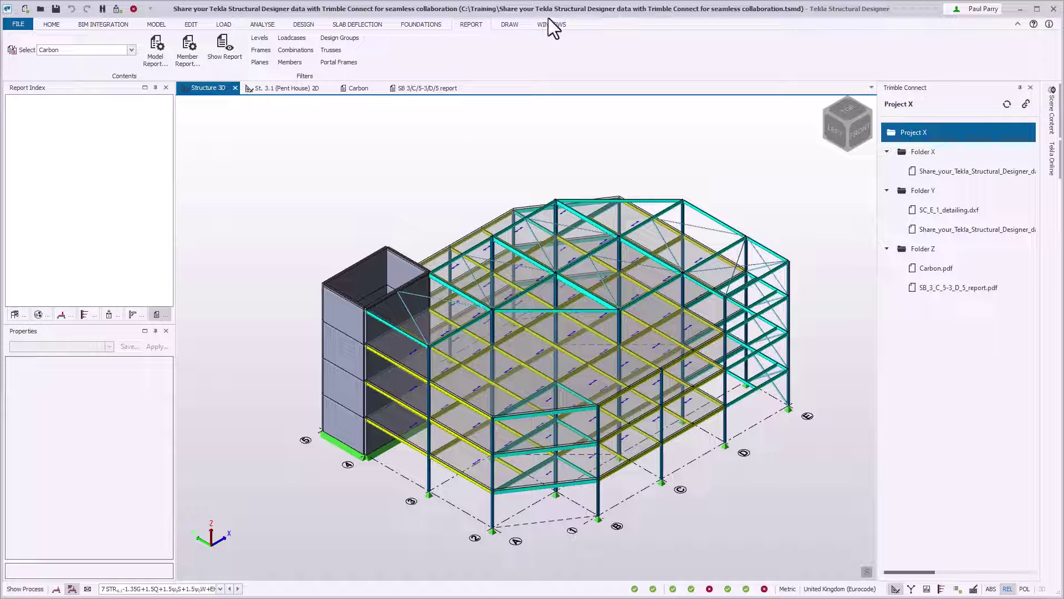
Step: From Tekla Structural Designer, launch Trimble Connect Web for the linked project and check the project selector
{"action": "left_click", "coordinate": [127, 25]}
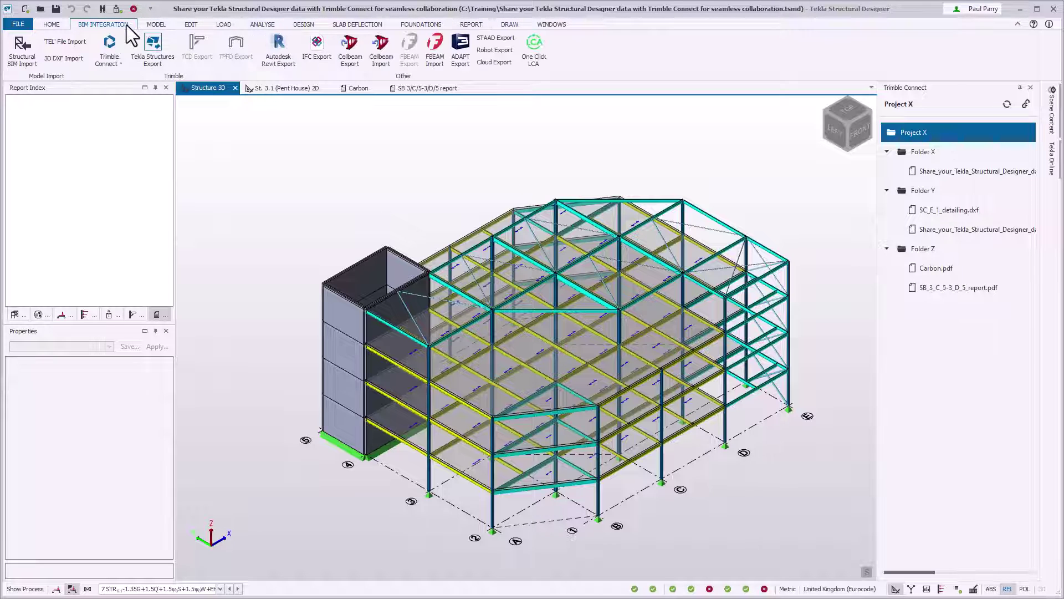
{"action": "left_click", "coordinate": [121, 64]}
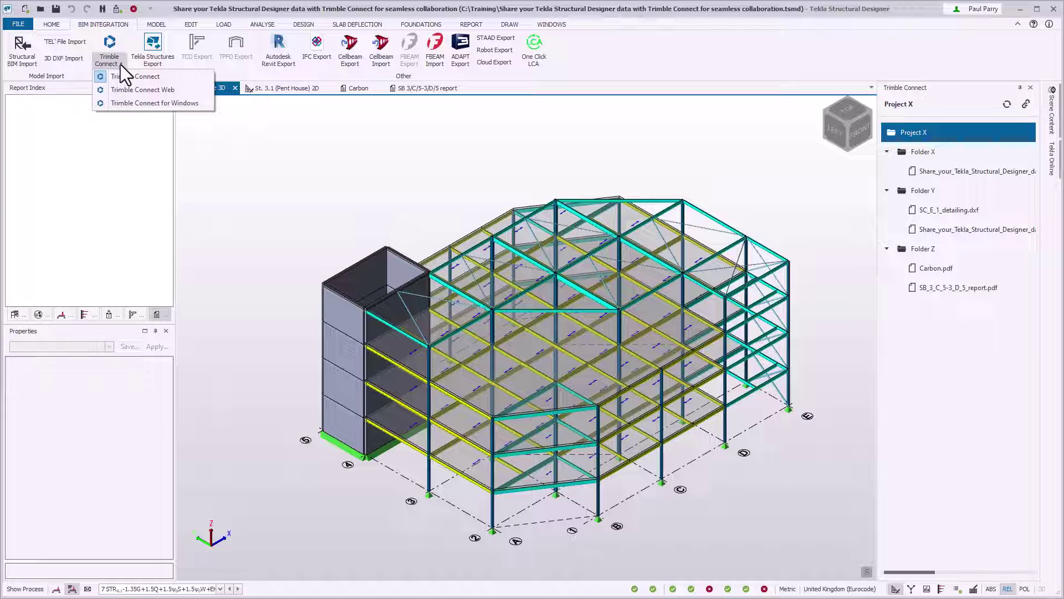
{"action": "left_click", "coordinate": [203, 88]}
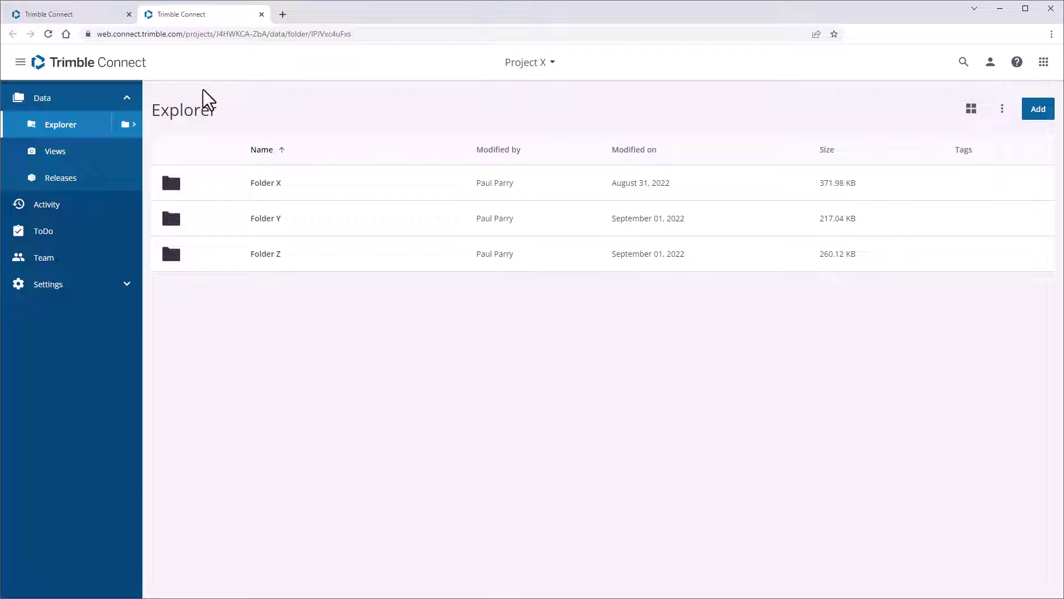
{"action": "left_click", "coordinate": [552, 63]}
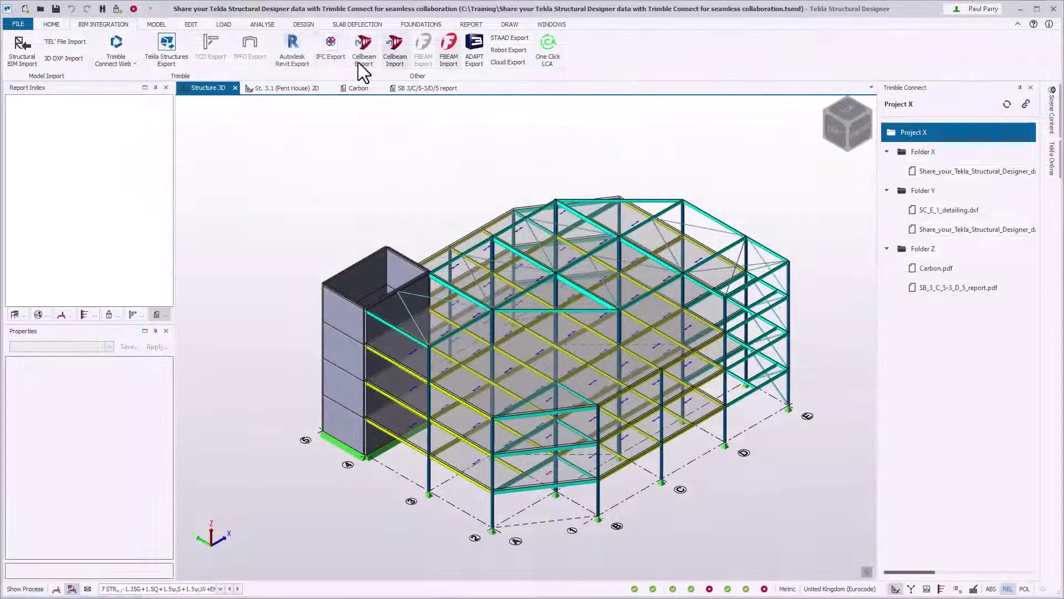
Step: From Tekla Structural Designer, launch Trimble Connect for Windows and show the Folder X model in Project X
{"action": "left_click", "coordinate": [135, 64]}
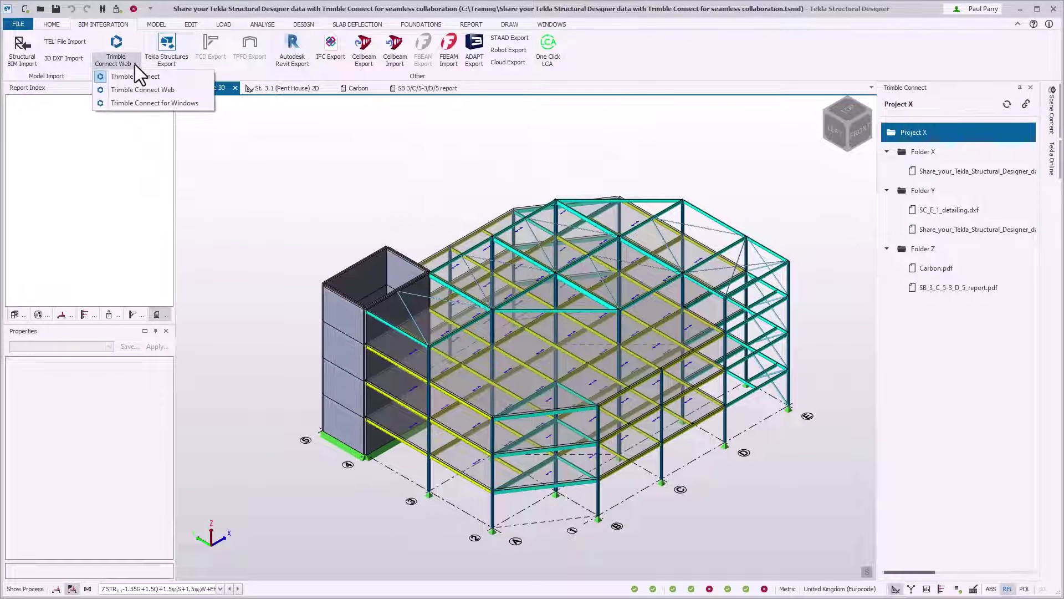
{"action": "left_click", "coordinate": [203, 103]}
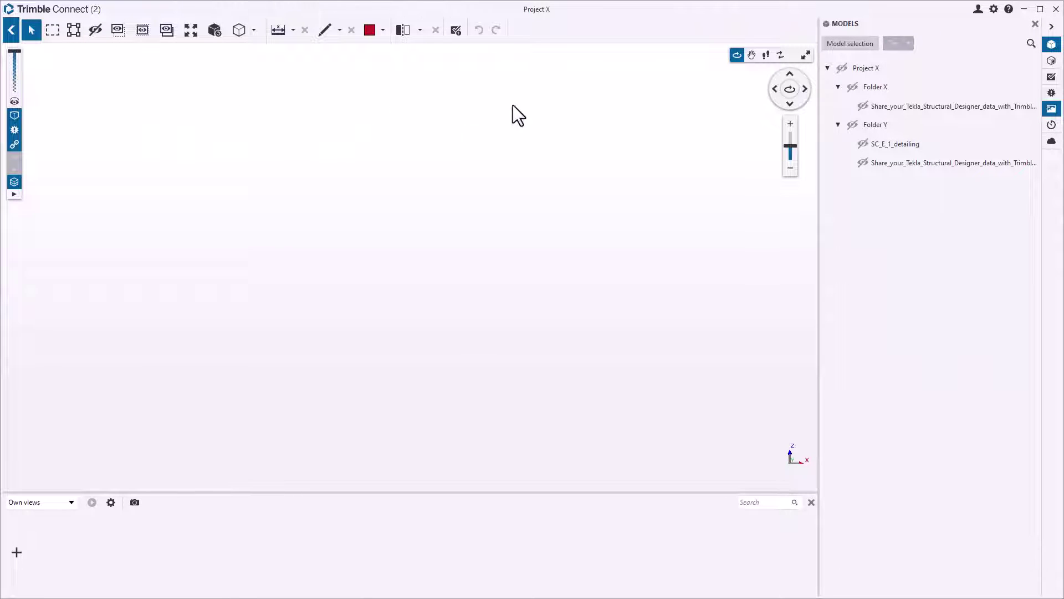
{"action": "left_click", "coordinate": [863, 106]}
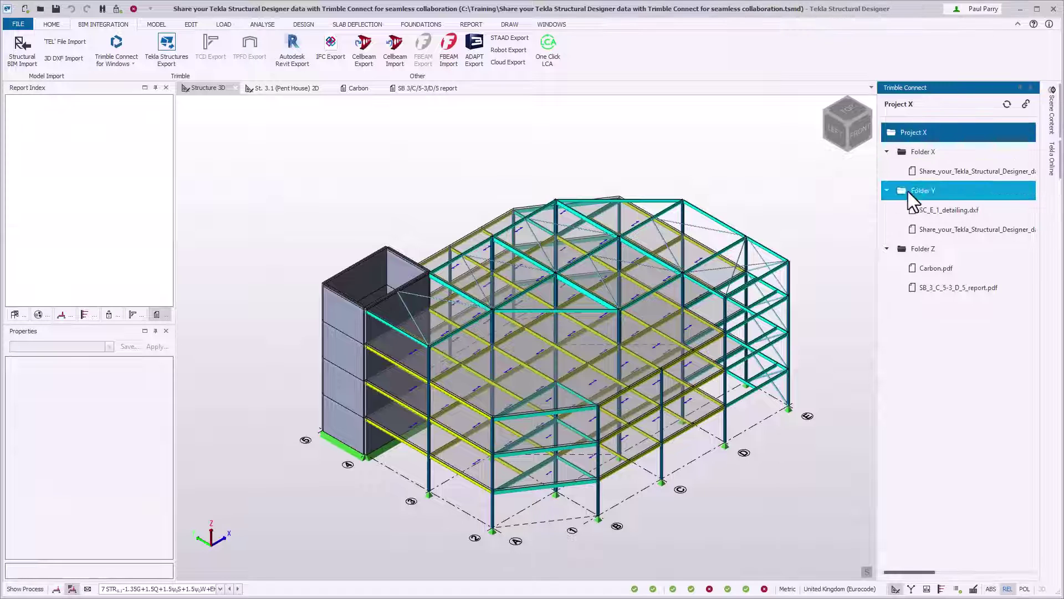
Step: In Tekla Structural Designer, open Folder Z and SB_3_C_5-3_D_5_report.pdf from the linked project in Trimble Connect Web
{"action": "right_click", "coordinate": [930, 248]}
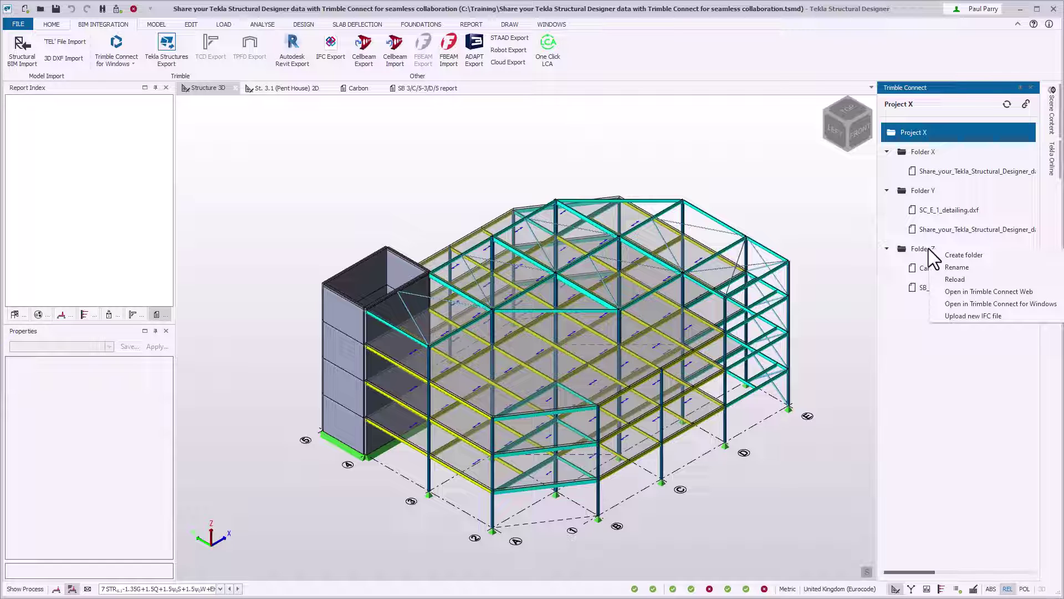
{"action": "left_click", "coordinate": [1051, 291]}
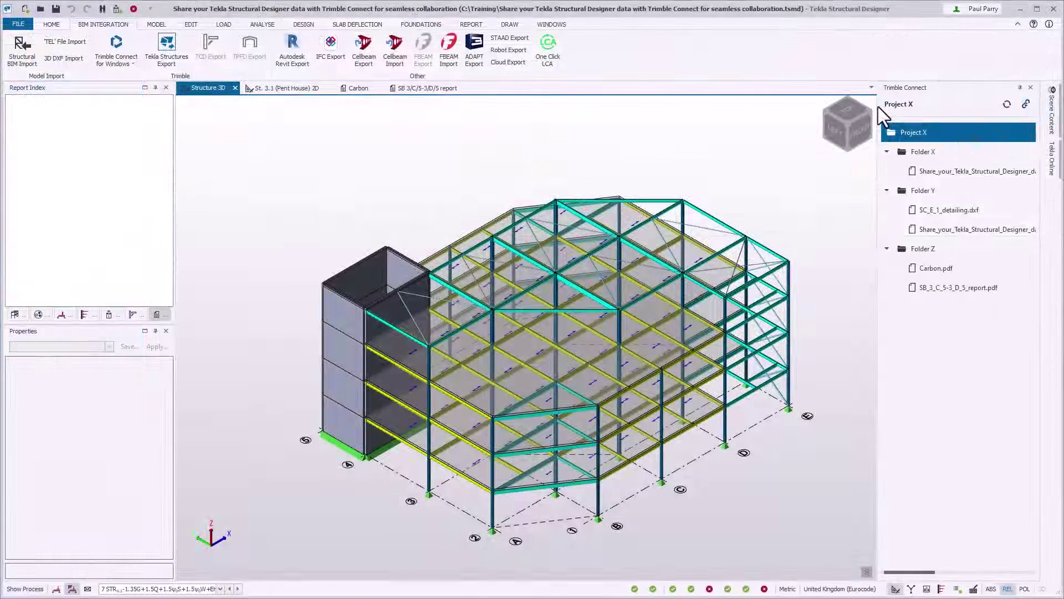
{"action": "left_click", "coordinate": [888, 157]}
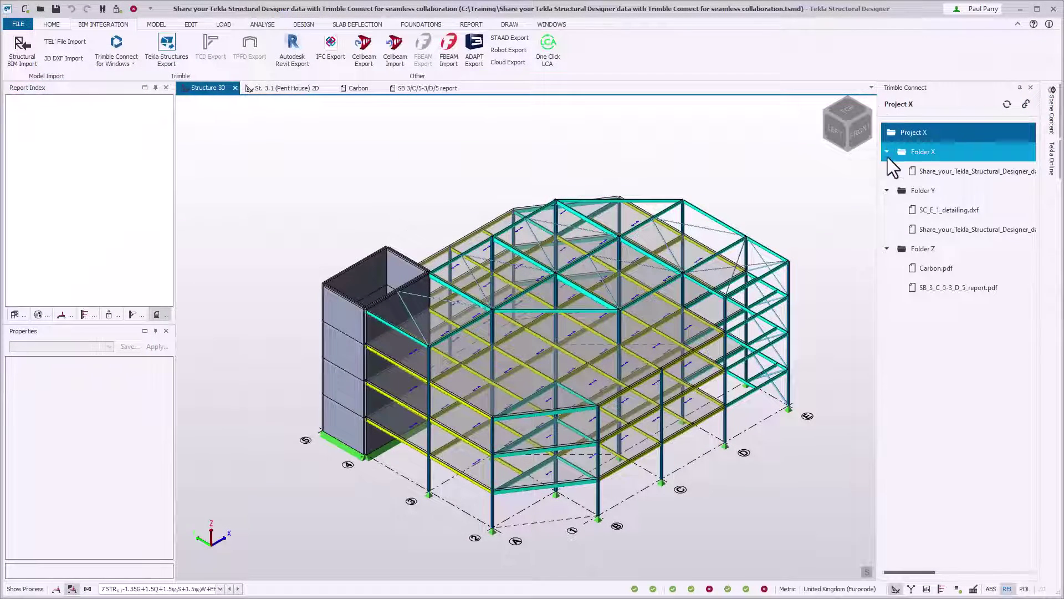
{"action": "right_click", "coordinate": [913, 287]}
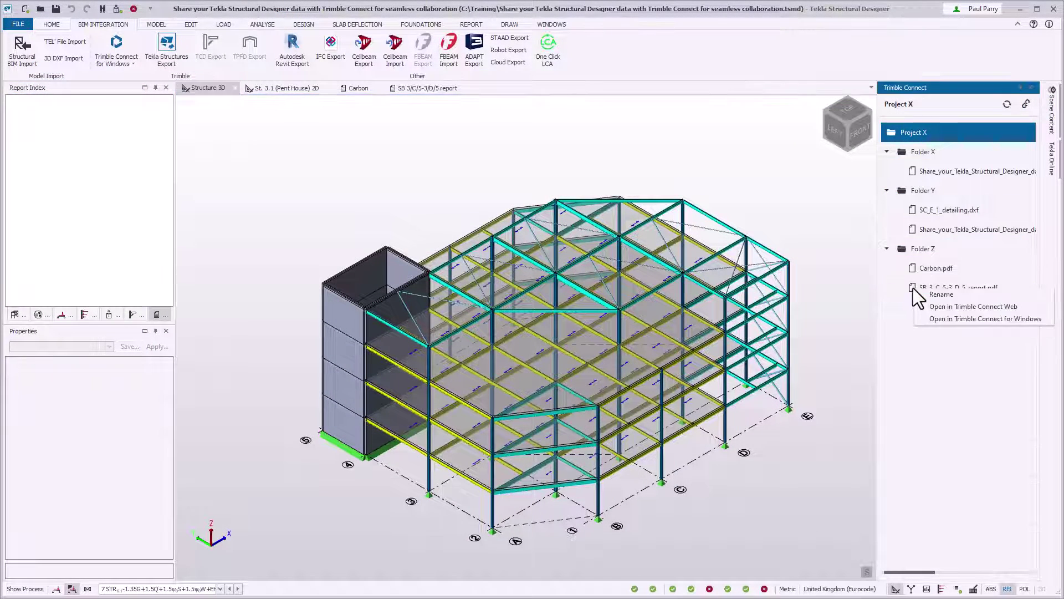
{"action": "left_click", "coordinate": [1028, 306]}
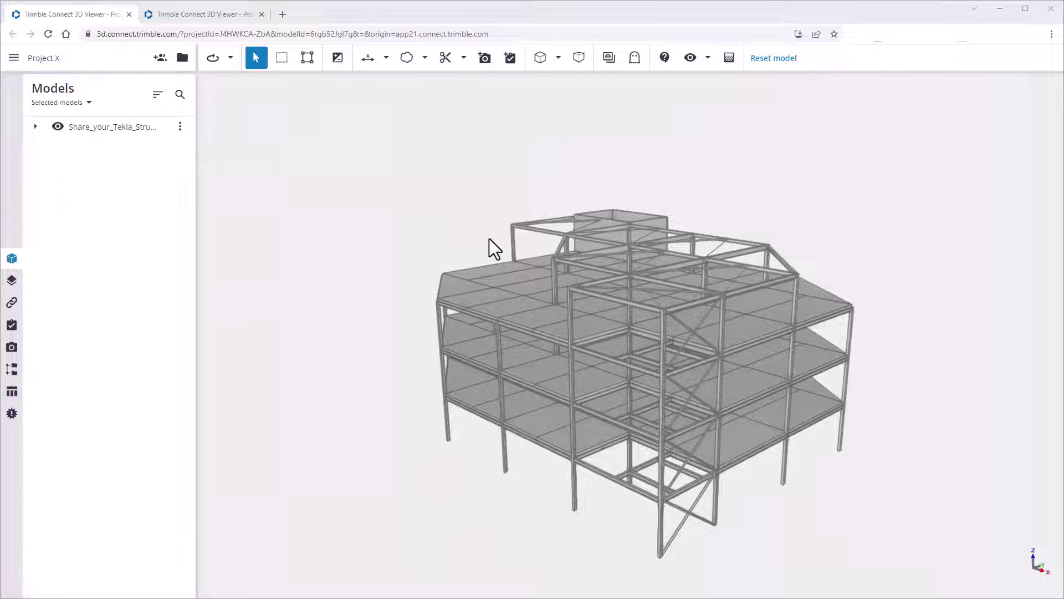
Step: In the Trimble Connect 3D Viewer, examine the model's floor beams and web openings up close, and switch to the general arrangement drawing
{"action": "scroll", "coordinate": [490, 239], "scroll_direction": "up", "scroll_amount": 3}
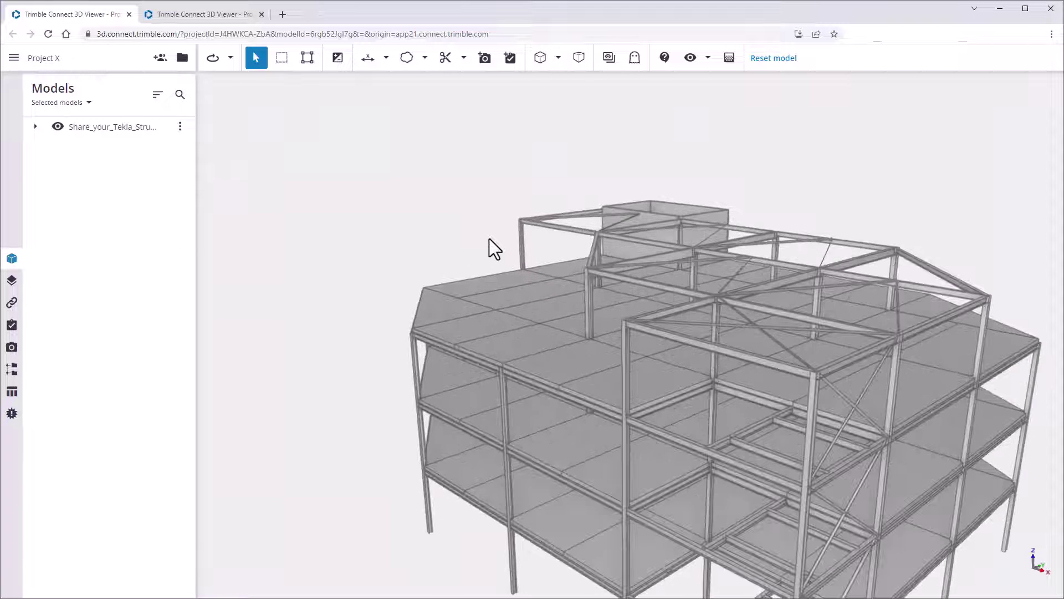
{"action": "scroll", "coordinate": [470, 224], "scroll_direction": "up", "scroll_amount": 5}
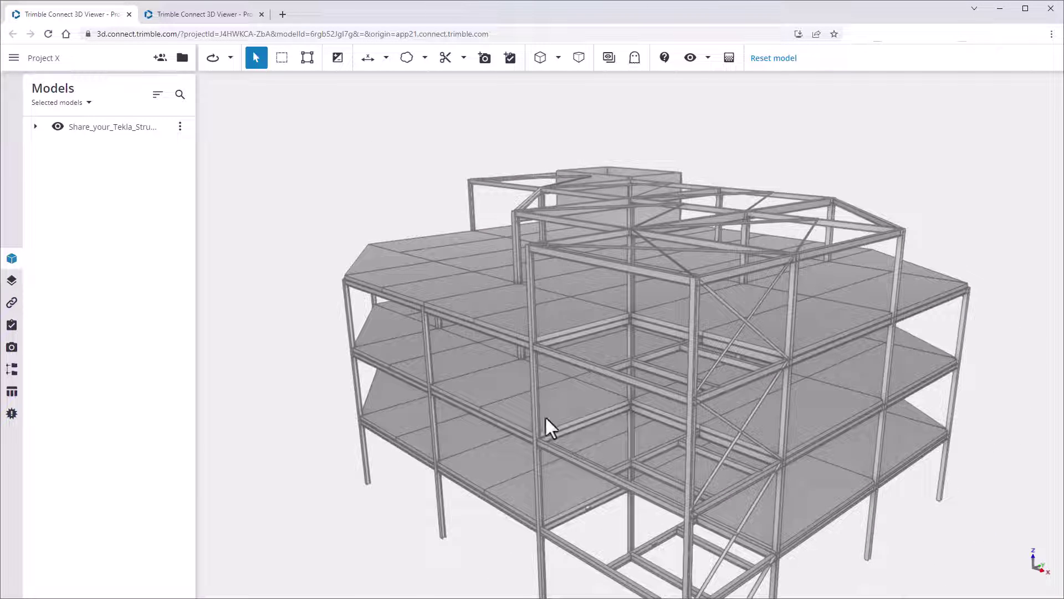
{"action": "scroll", "coordinate": [610, 515], "scroll_direction": "up", "scroll_amount": 8}
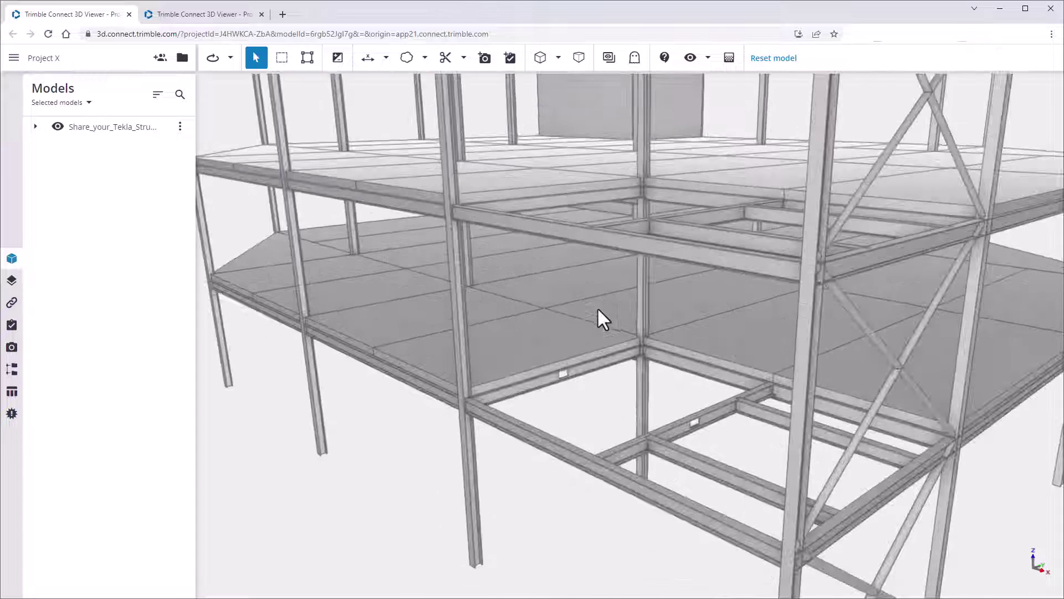
{"action": "scroll", "coordinate": [586, 390], "scroll_direction": "up", "scroll_amount": 5}
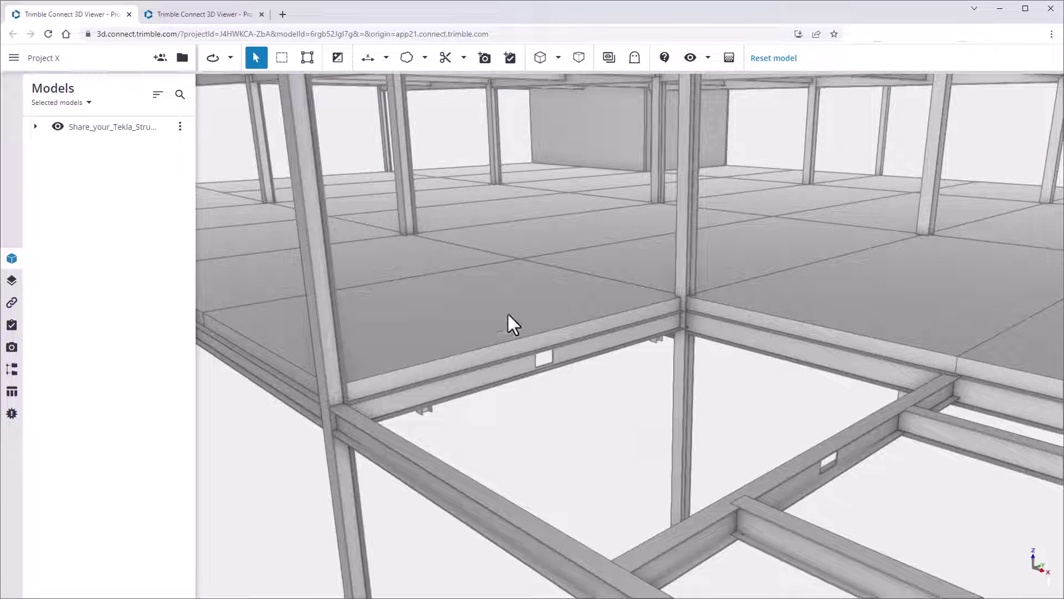
{"action": "left_click", "coordinate": [253, 22]}
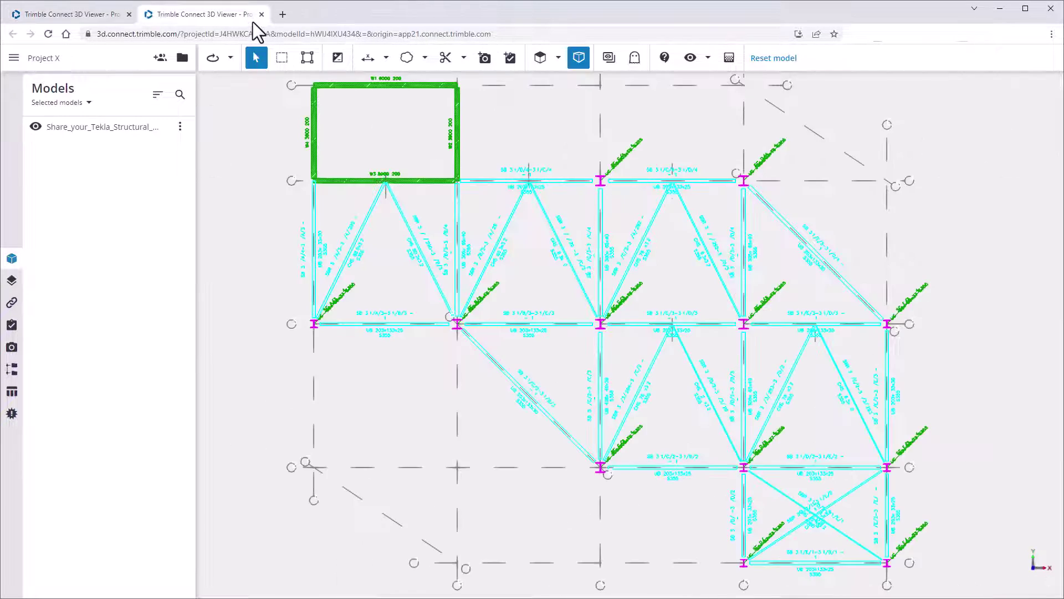